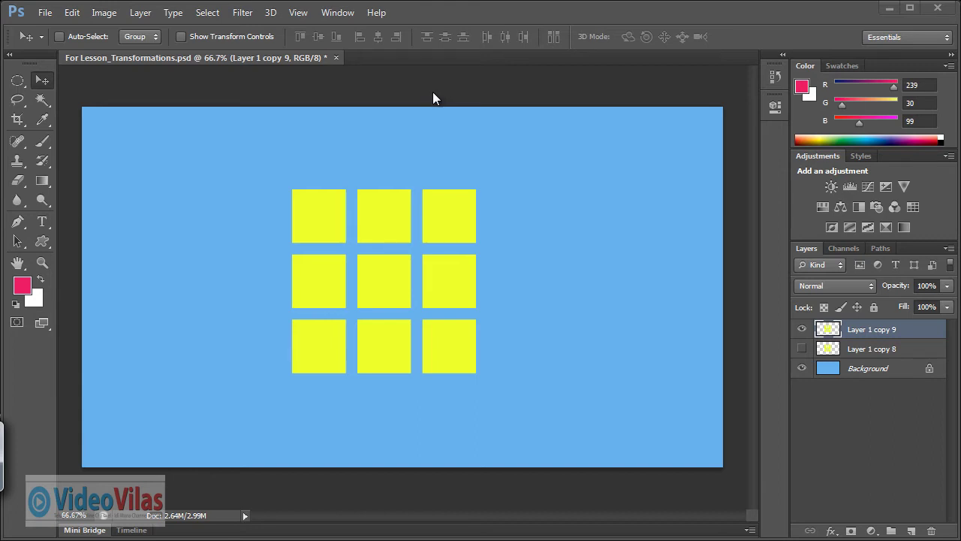
Step: Move the yellow grid left and down, keeping 100% scale and 0° rotation
left_click(70, 13)
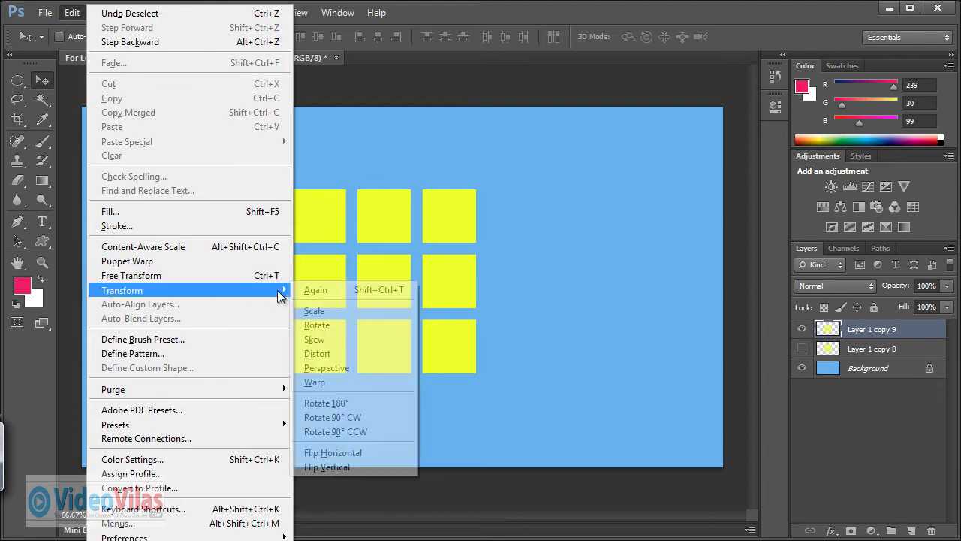
mouse_move(188, 290)
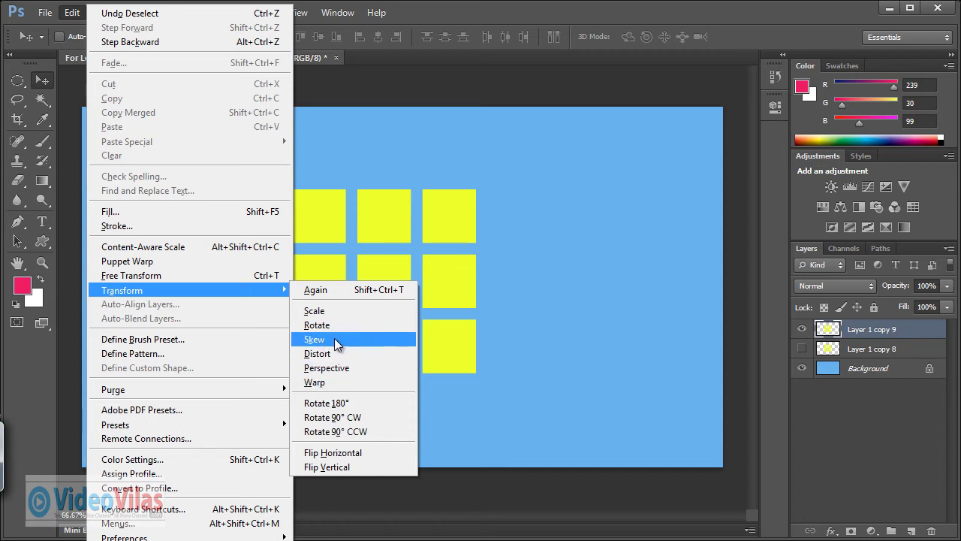
left_click(423, 65)
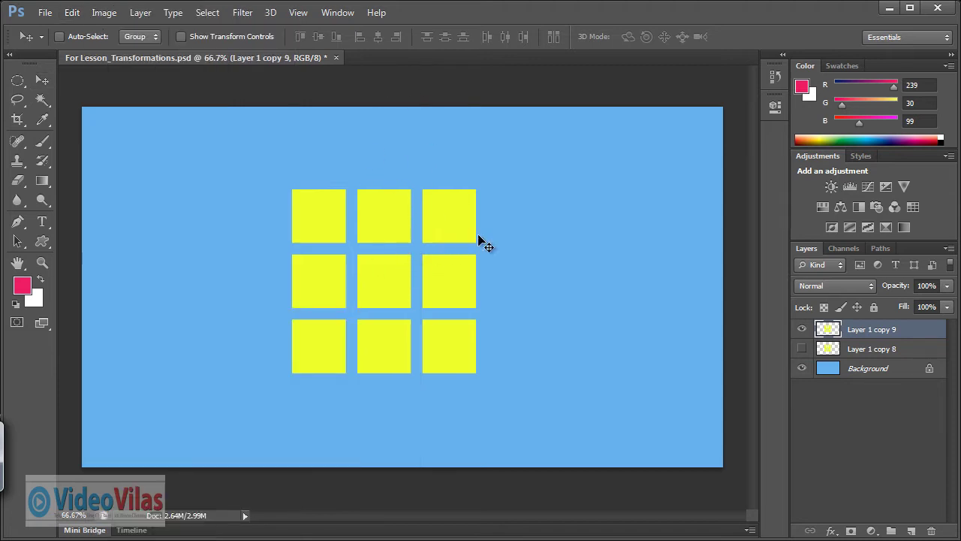
key("ctrl+t")
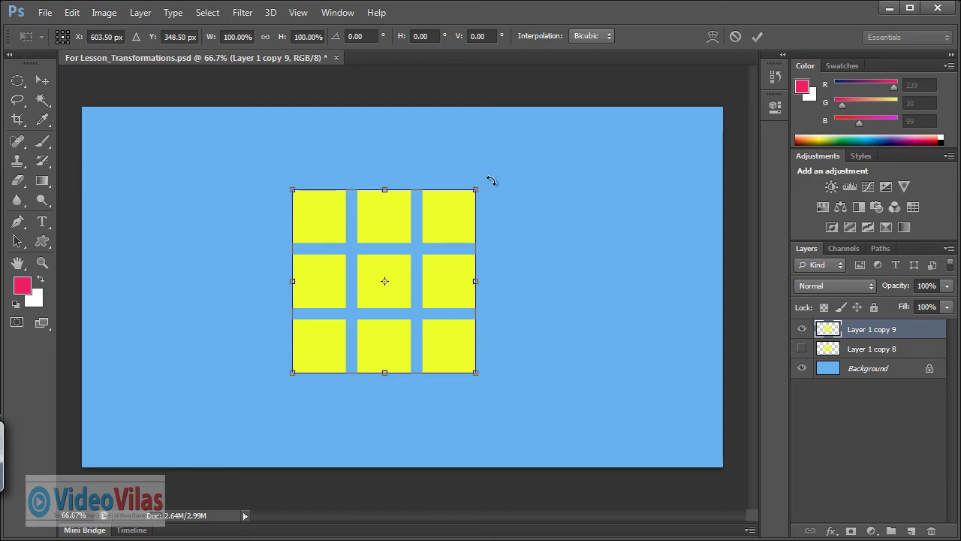
mouse_move(493, 182)
left_mouse_down()
mouse_move(515, 258)
mouse_move(515, 178)
mouse_move(502, 183)
mouse_move(534, 137)
mouse_move(438, 217)
mouse_move(495, 176)
mouse_move(482, 184)
left_mouse_up()
key("ctrl+z")
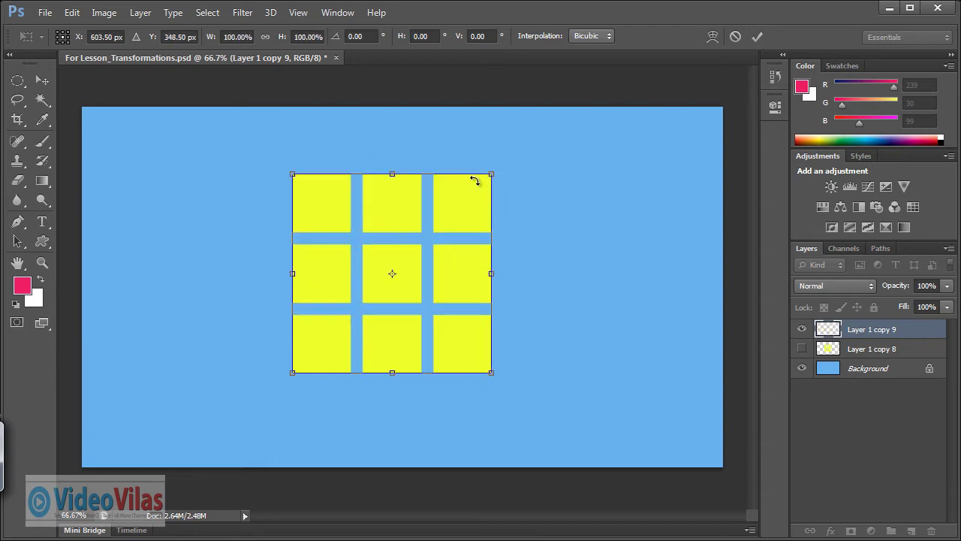
key("ctrl+z")
left_click_drag(452, 218, 428, 229)
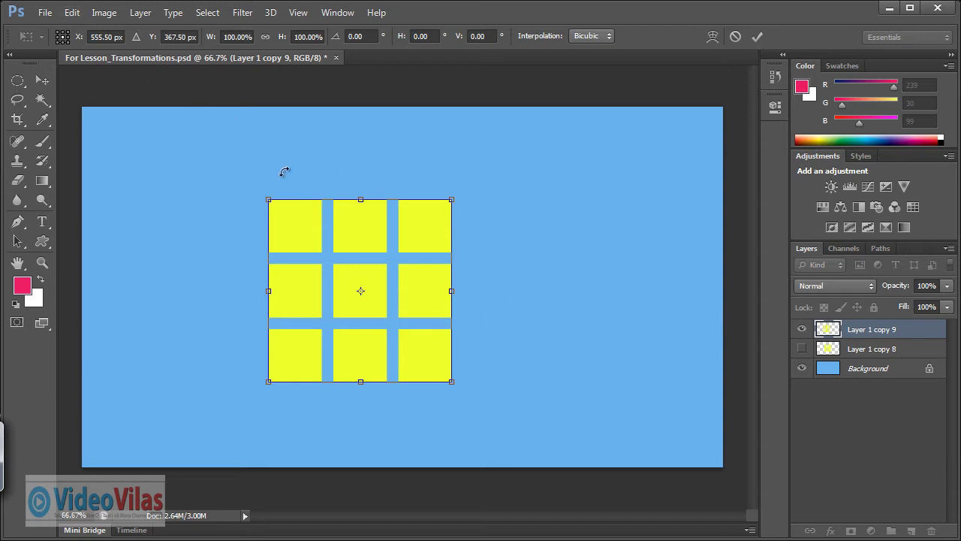
key("Return")
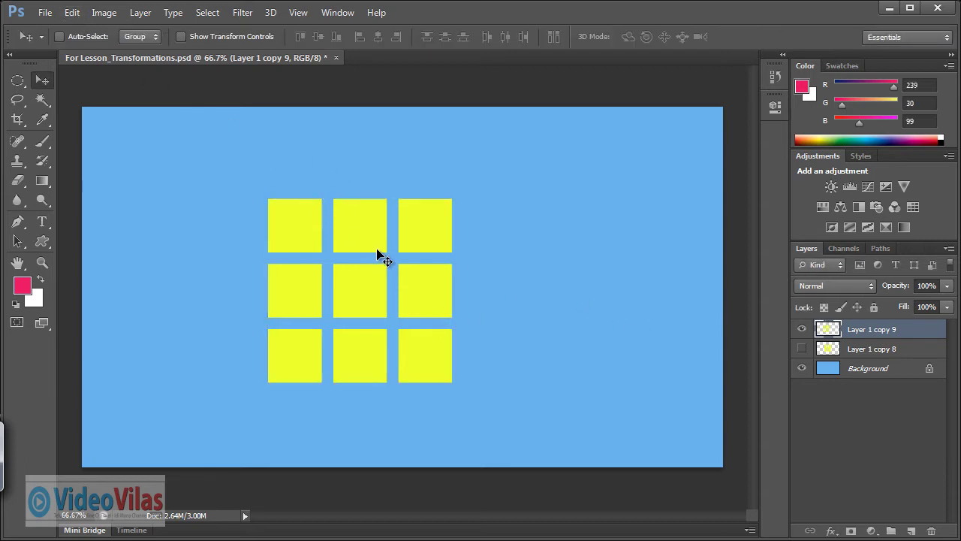
key("ctrl+t")
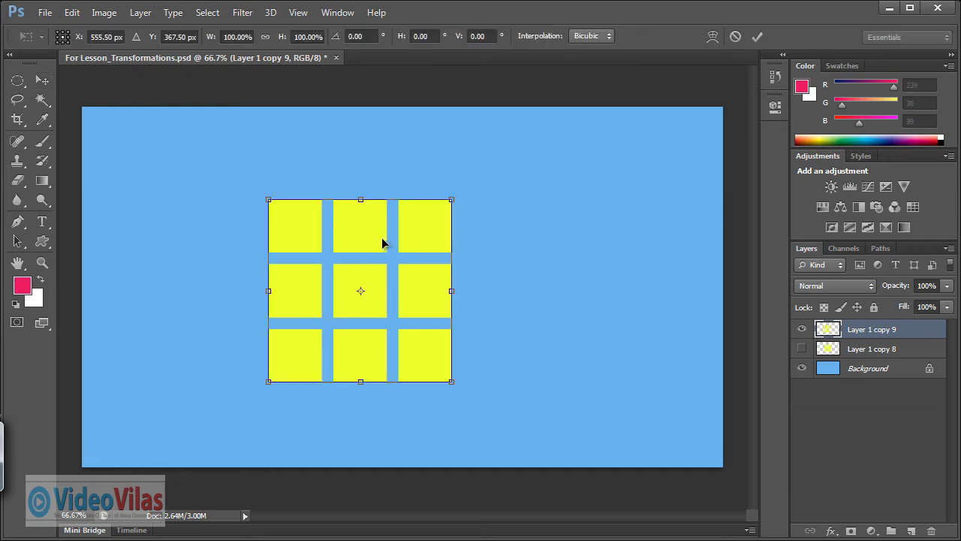
right_click(367, 231)
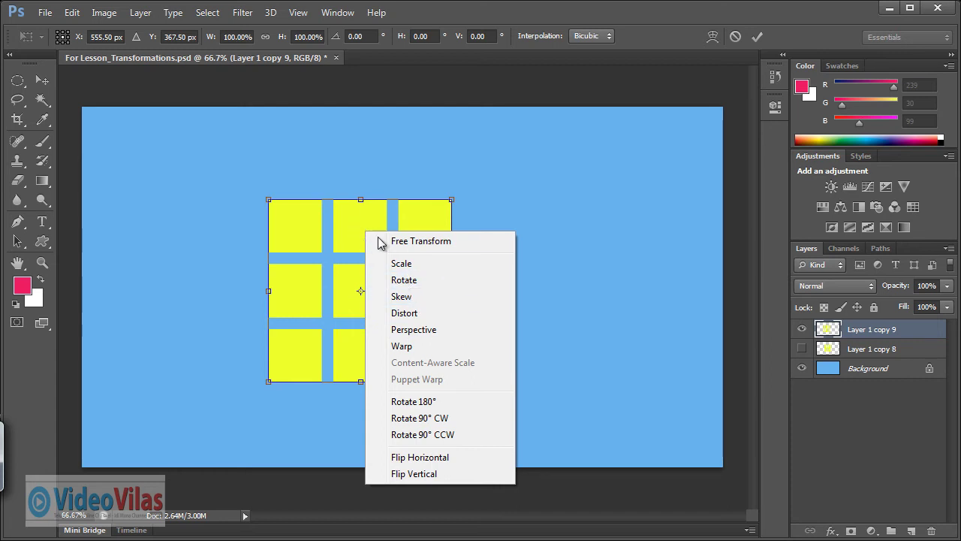
left_click(404, 296)
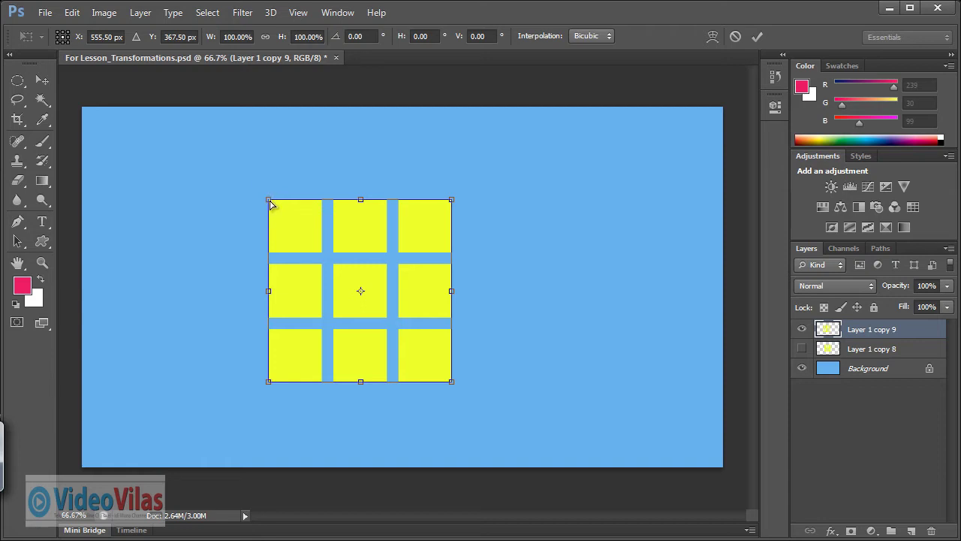
mouse_move(270, 202)
left_mouse_down()
mouse_move(227, 185)
mouse_move(181, 196)
mouse_move(268, 135)
mouse_move(270, 218)
mouse_move(347, 262)
mouse_move(368, 303)
mouse_move(297, 304)
mouse_move(286, 296)
mouse_move(298, 286)
mouse_move(298, 223)
mouse_move(288, 290)
mouse_move(322, 214)
mouse_move(311, 214)
mouse_move(277, 264)
mouse_move(338, 211)
mouse_move(369, 222)
mouse_move(378, 208)
left_mouse_up()
key("Return")
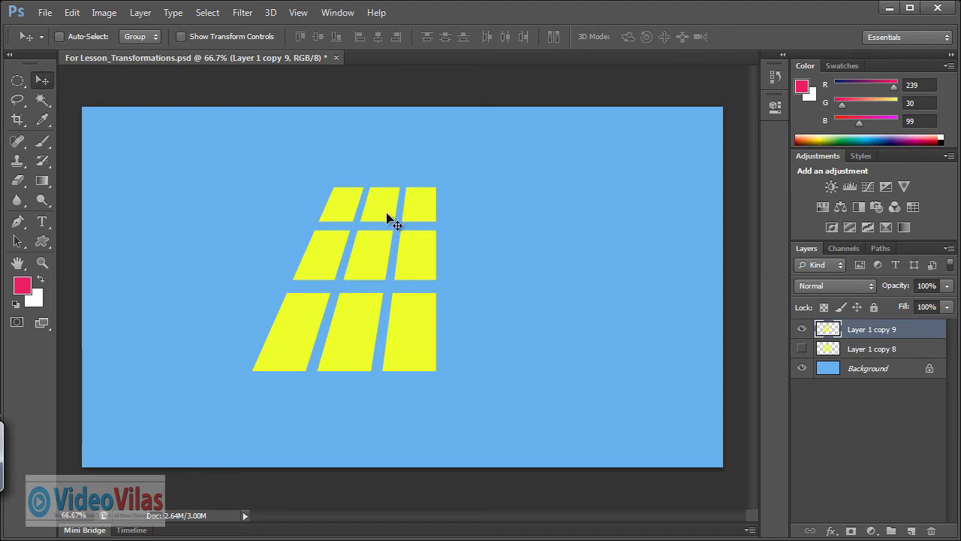
key("shift+Right")
key("shift+Right")
key("shift+Right")
key("shift+Down")
key("shift+Down")
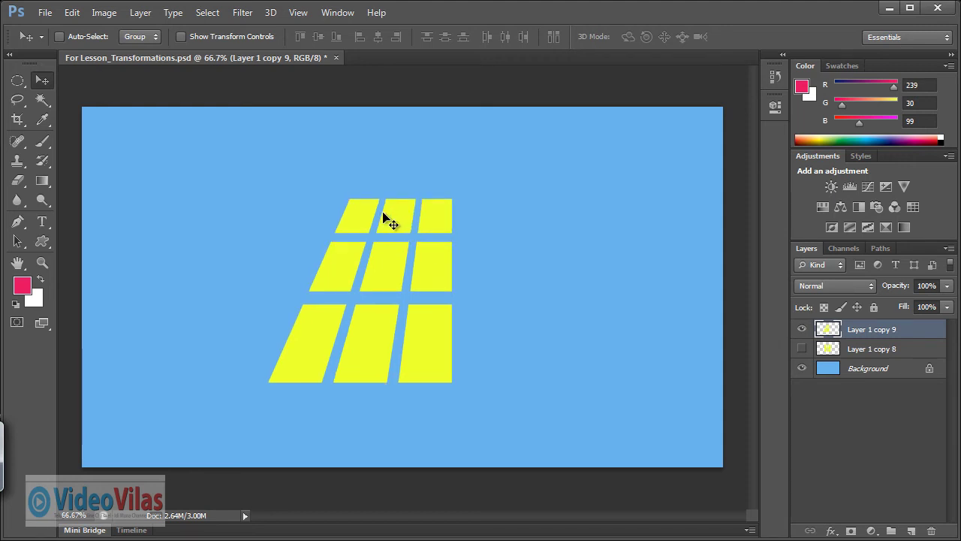
key("ctrl+z")
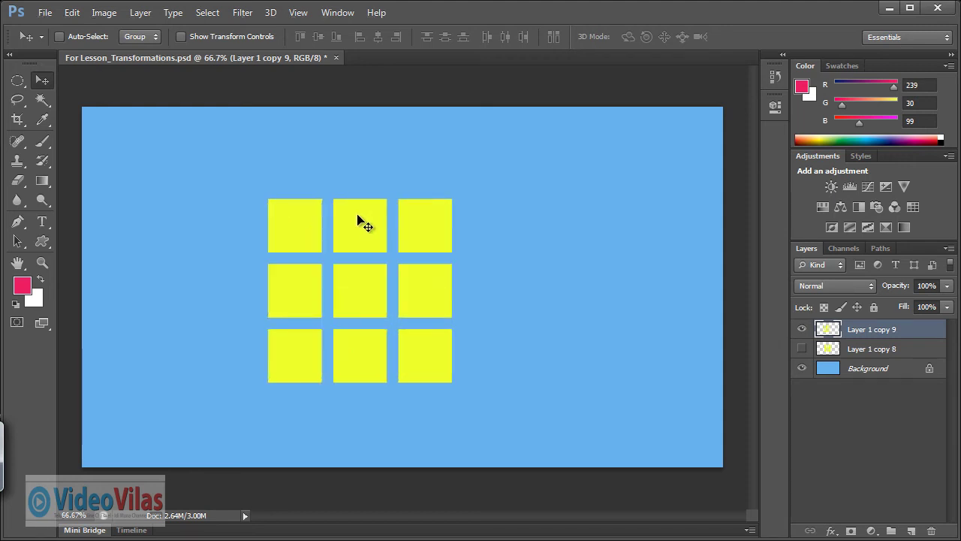
Step: Distort the grid's top-left corner into a slanted perspective, apply it, and move the grid up
key("ctrl+t")
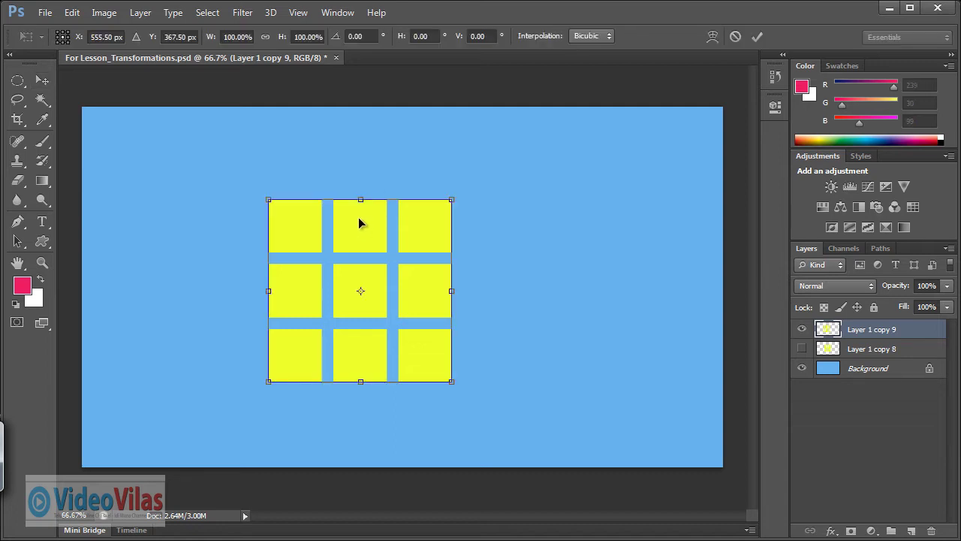
right_click(359, 221)
left_click(395, 304)
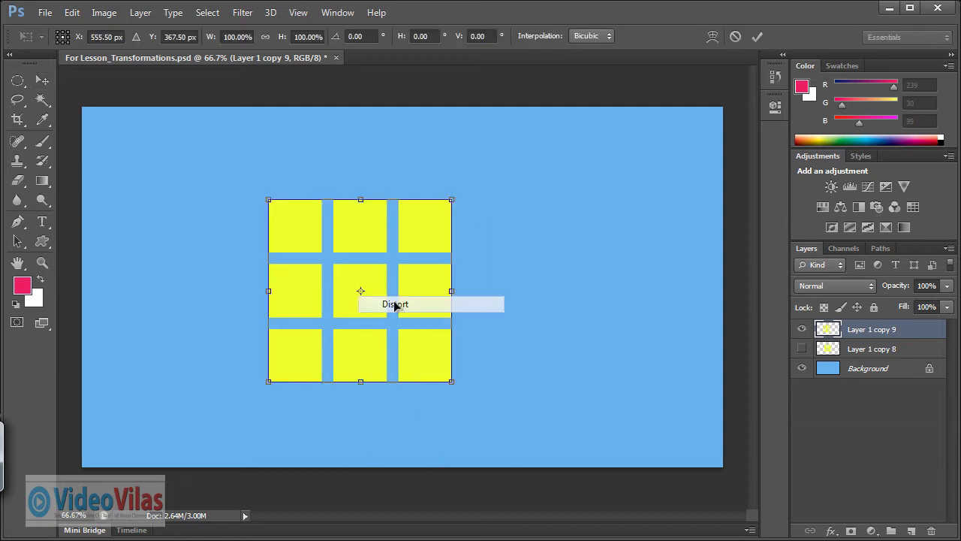
left_click_drag(267, 201, 327, 240)
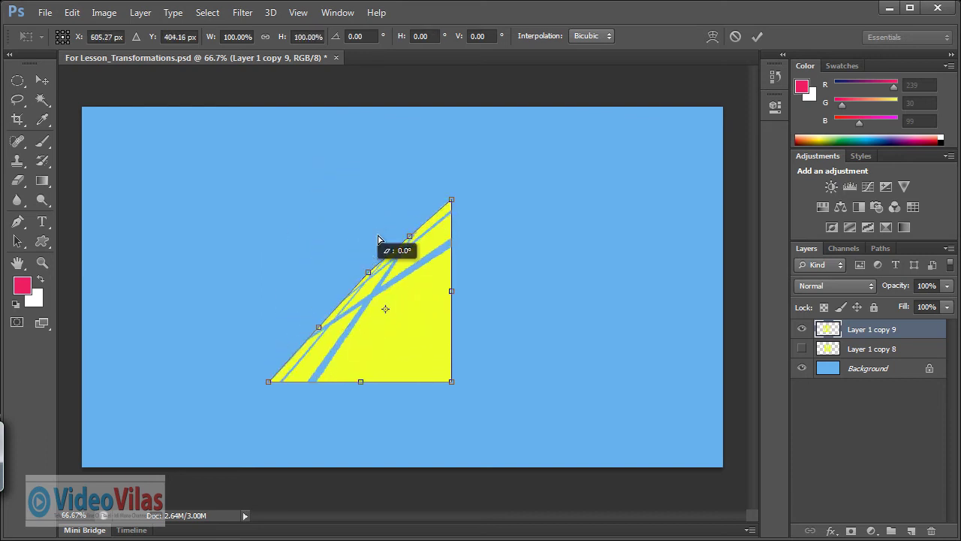
mouse_move(327, 240)
left_mouse_down()
mouse_move(262, 202)
mouse_move(228, 283)
mouse_move(350, 290)
mouse_move(333, 262)
mouse_move(375, 220)
mouse_move(323, 210)
mouse_move(401, 149)
mouse_move(317, 260)
left_mouse_up()
key("Return")
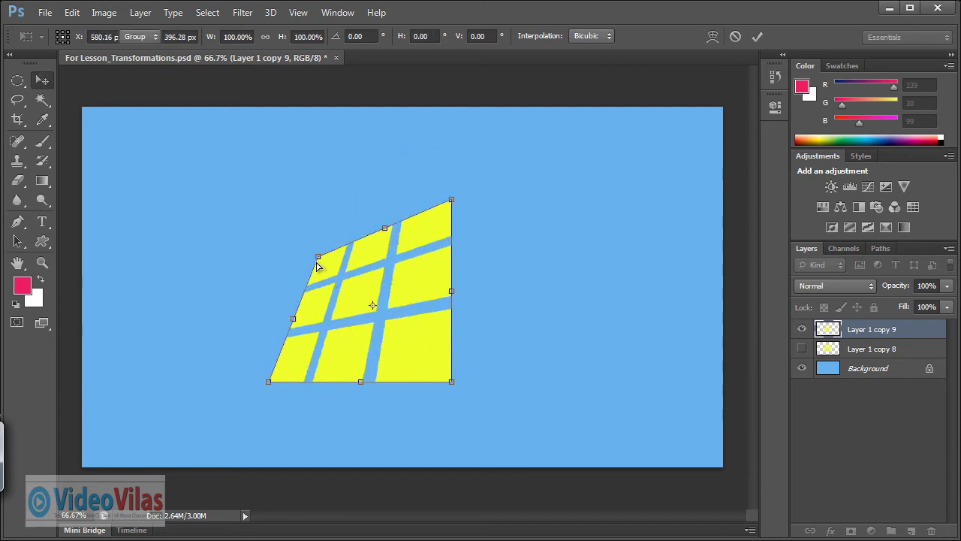
mouse_move(363, 284)
left_mouse_down()
mouse_move(392, 272)
mouse_move(367, 249)
left_mouse_up()
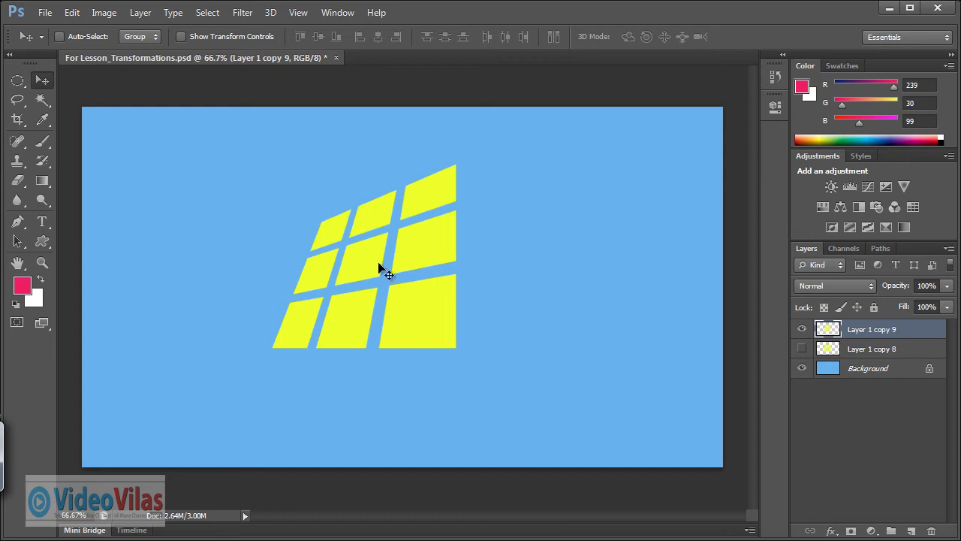
Step: Move the distorted grid, toggle its visibility to compare, then undo back to the square grid
left_click_drag(373, 263, 332, 275)
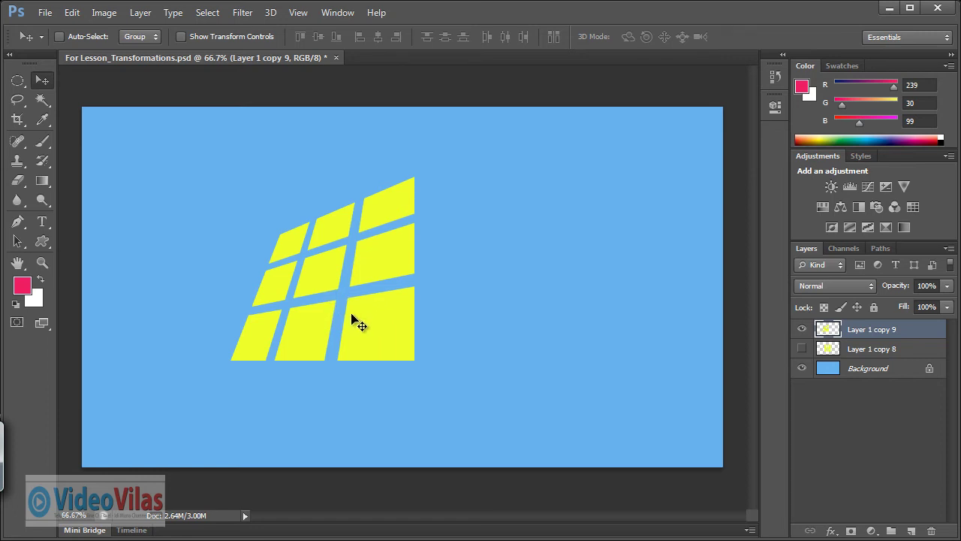
left_click(801, 329)
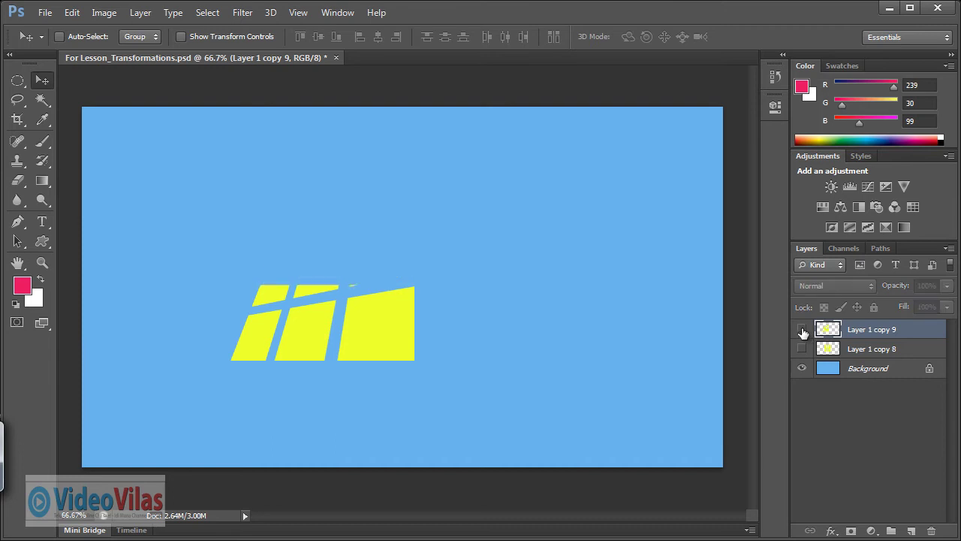
left_click(802, 329)
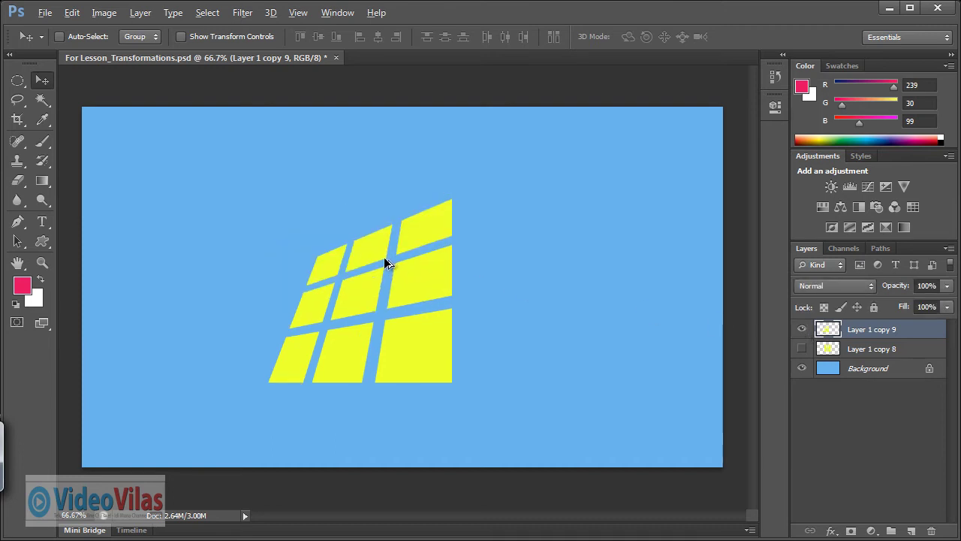
key("ctrl+z")
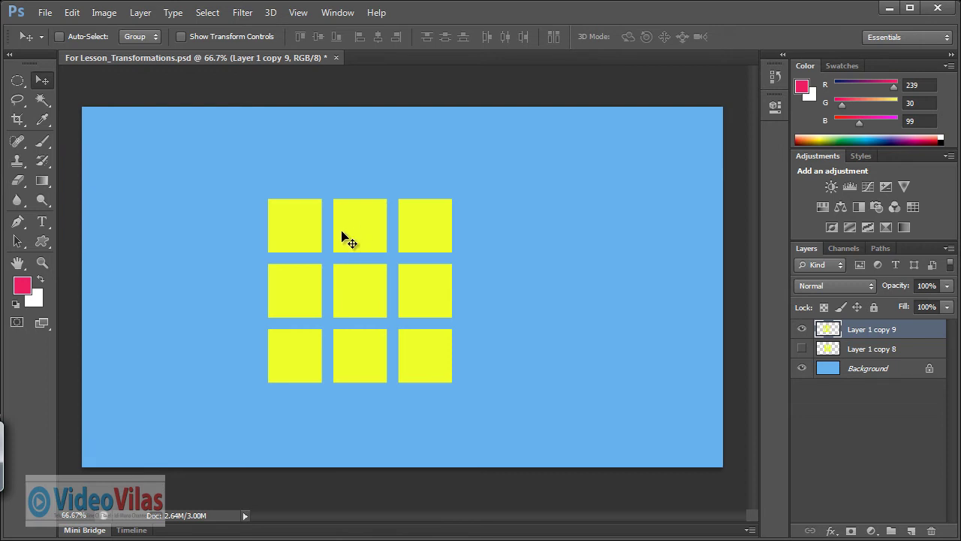
Step: Pick Layer 1 copy 9 from the canvas layer list and put it in Free Transform
key("ctrl+t")
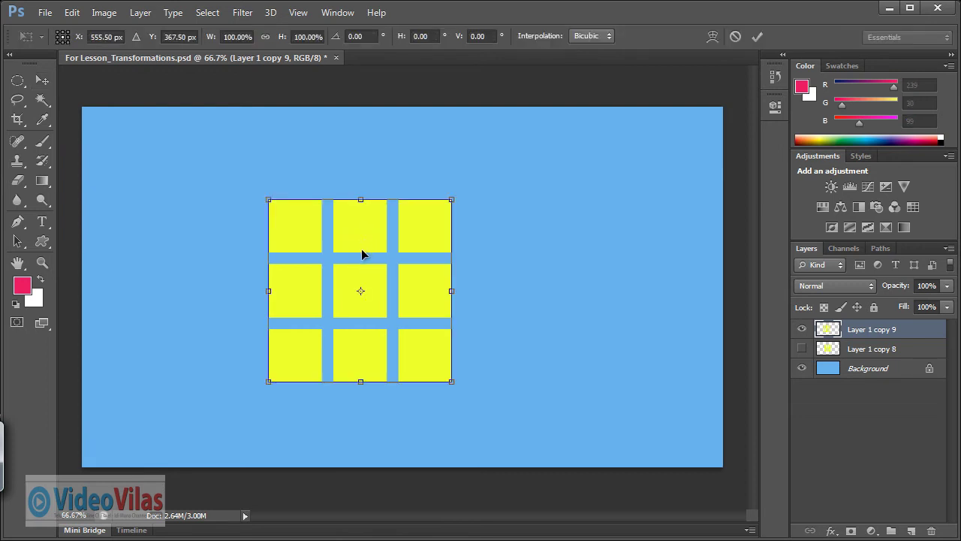
key("Return")
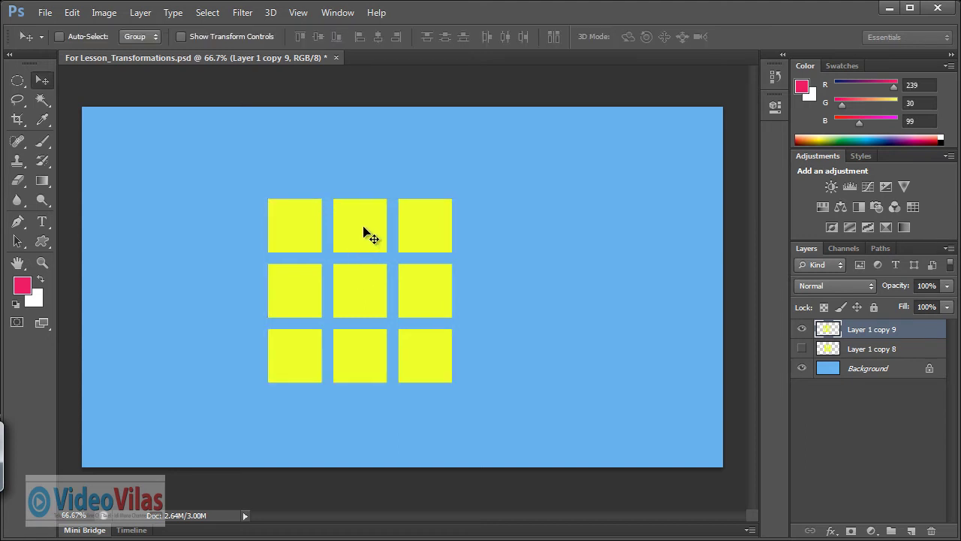
right_click(356, 224)
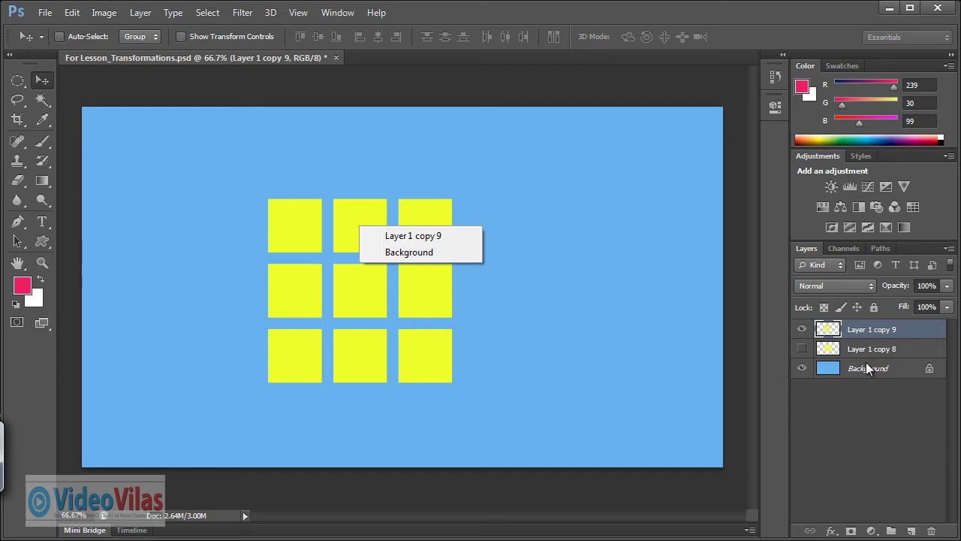
left_click(864, 338)
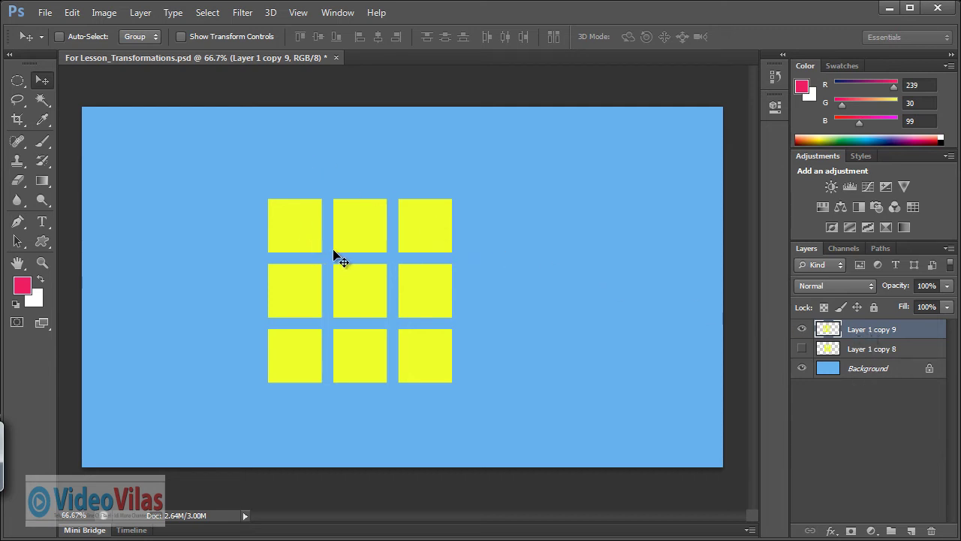
key("ctrl+t")
Step: Apply a Perspective transform that pinches the grid's top corners inward into a road shape
right_click(373, 232)
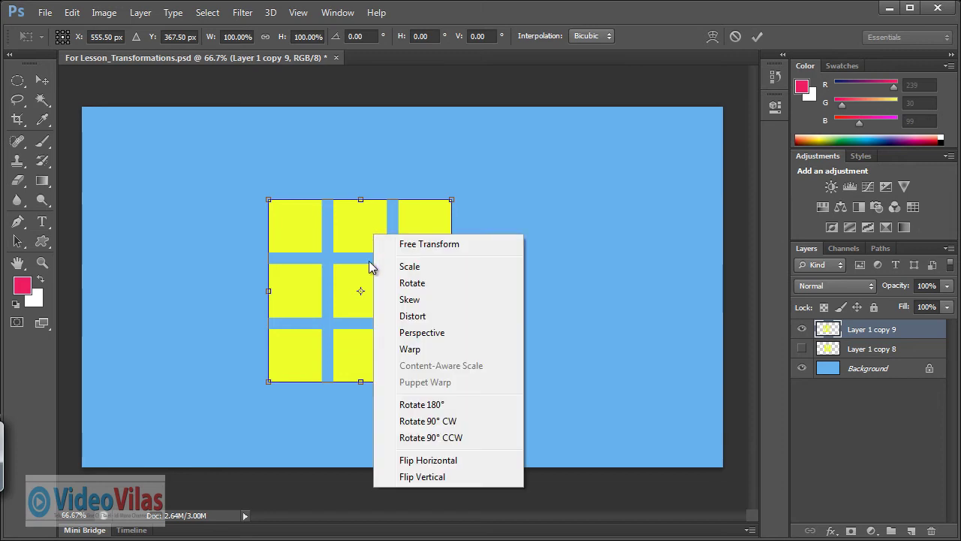
left_click(417, 315)
left_click_drag(452, 201, 376, 199)
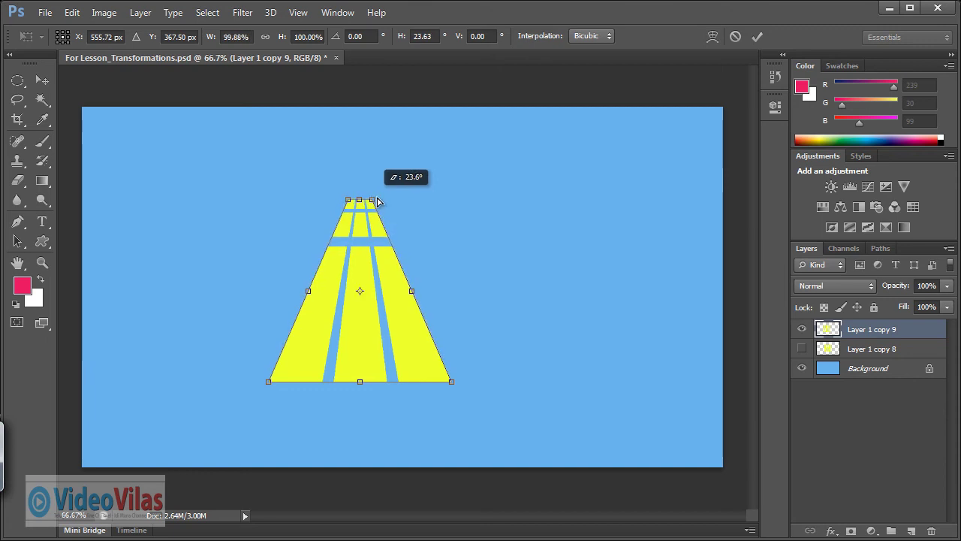
mouse_move(360, 385)
left_mouse_down()
mouse_move(267, 409)
mouse_move(193, 393)
mouse_move(628, 386)
mouse_move(357, 385)
left_mouse_up()
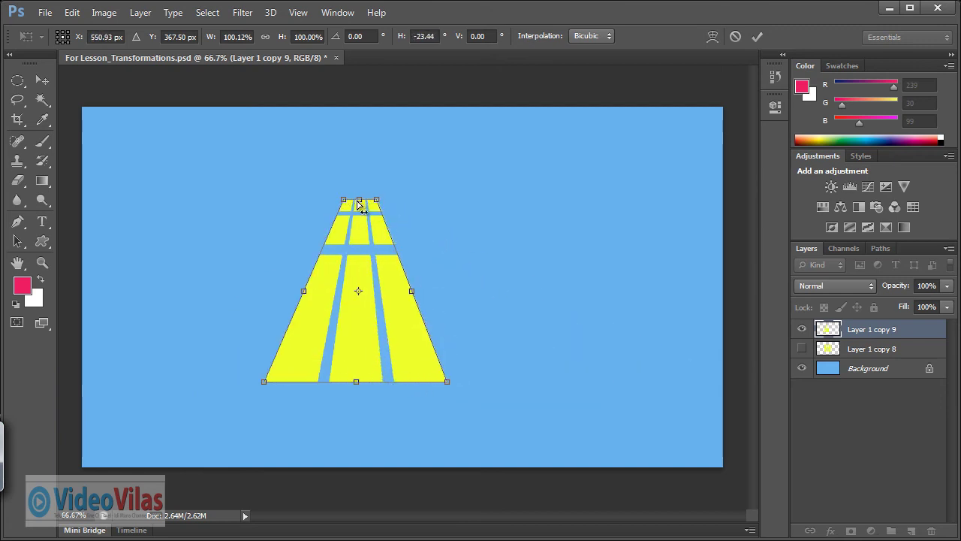
key("Return")
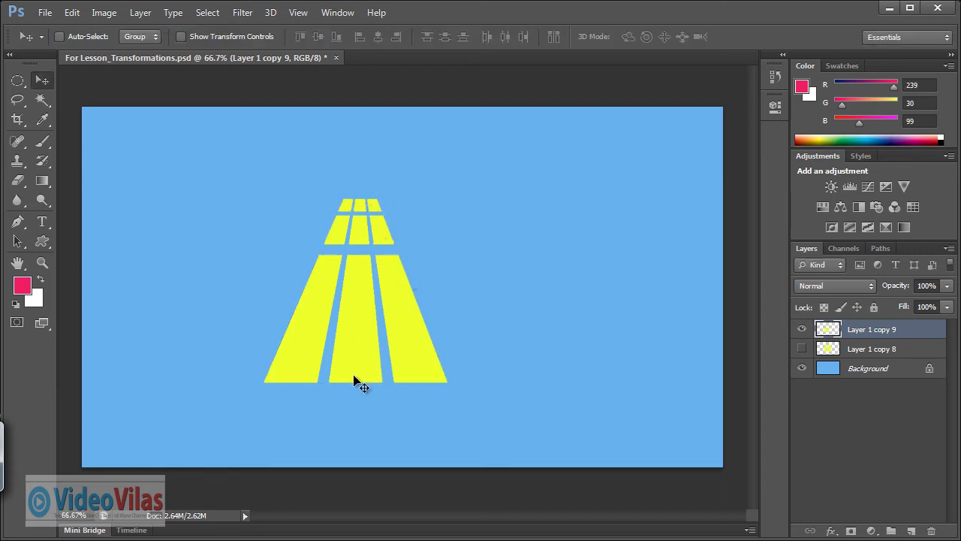
Step: Skew the road so its bottom corners reach toward the canvas edges and its top narrows
key("ctrl+t")
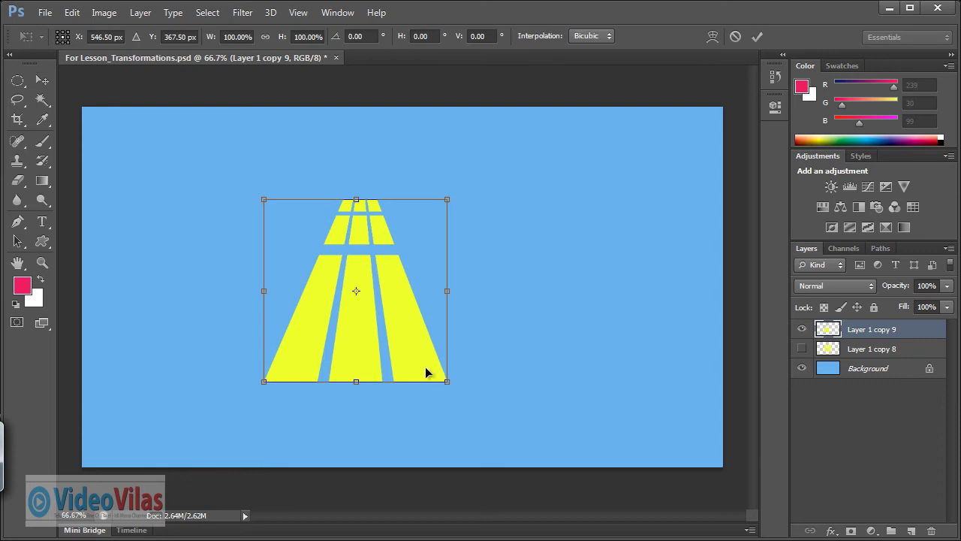
right_click(385, 323)
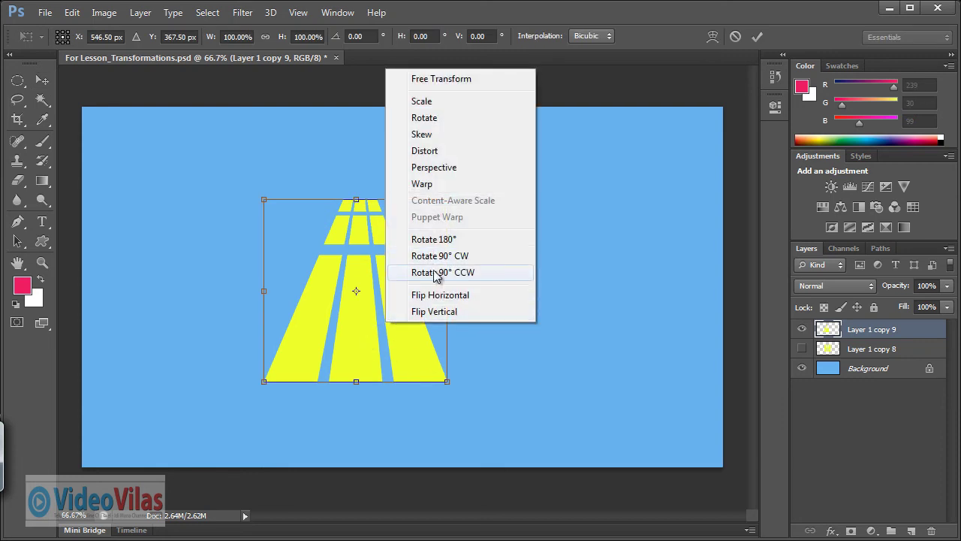
left_click(428, 136)
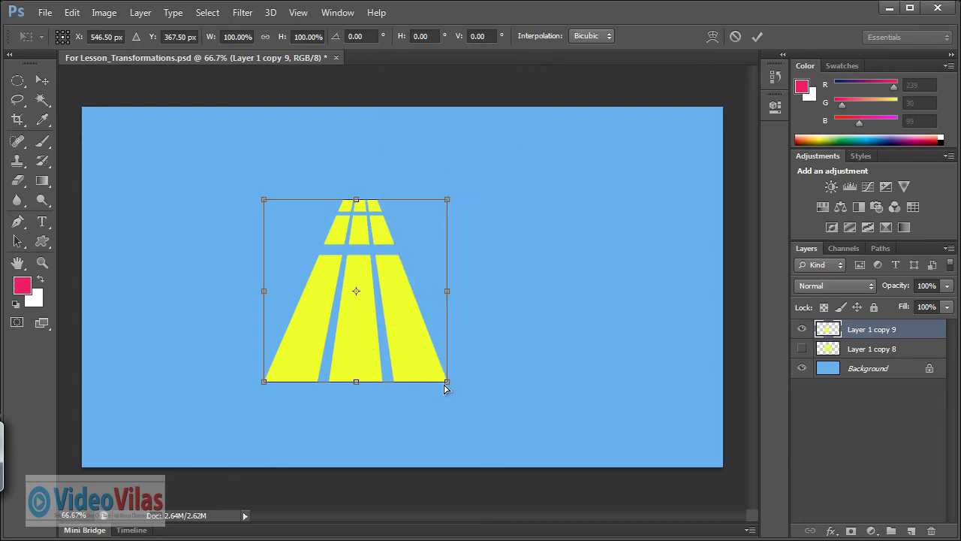
left_click_drag(450, 386, 626, 384)
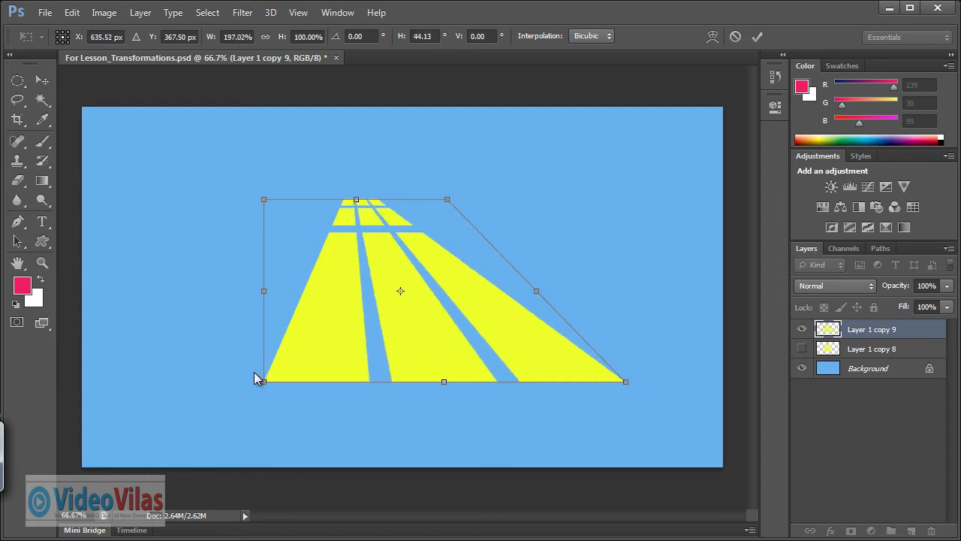
left_click_drag(264, 386, 170, 387)
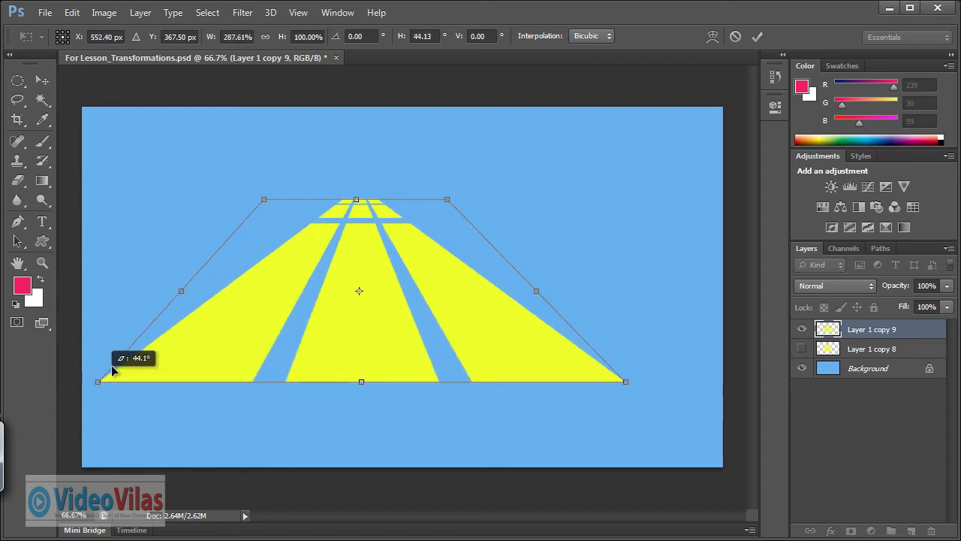
left_click_drag(110, 385, 96, 381)
left_click_drag(264, 201, 365, 211)
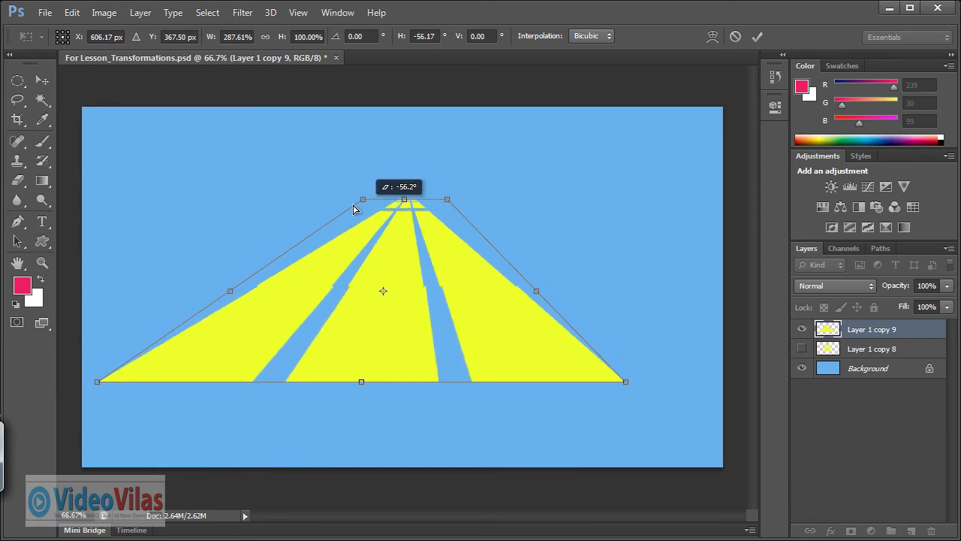
left_click_drag(366, 212, 360, 205)
Step: Commit the widened road, drag it down-right, then drag it back up-left into place
key("Return")
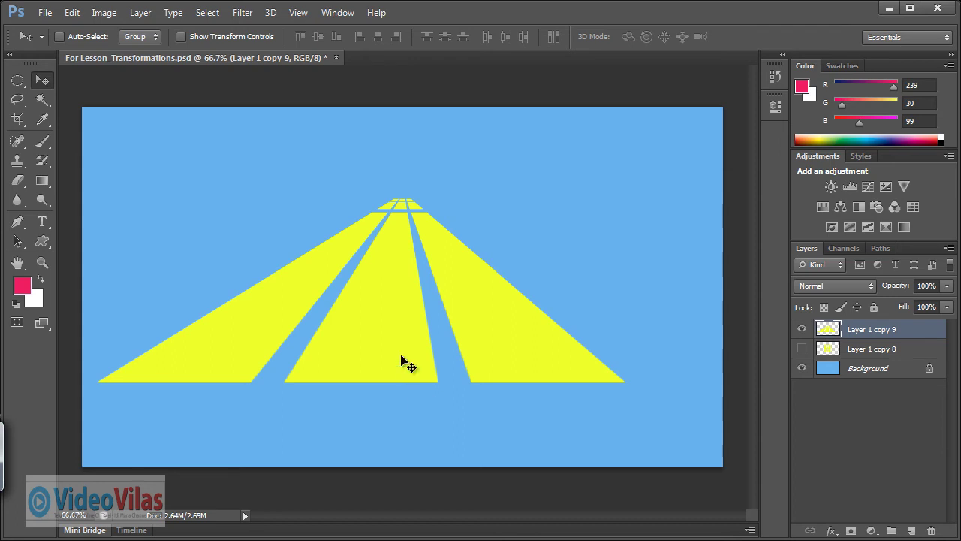
left_click_drag(392, 313, 425, 345)
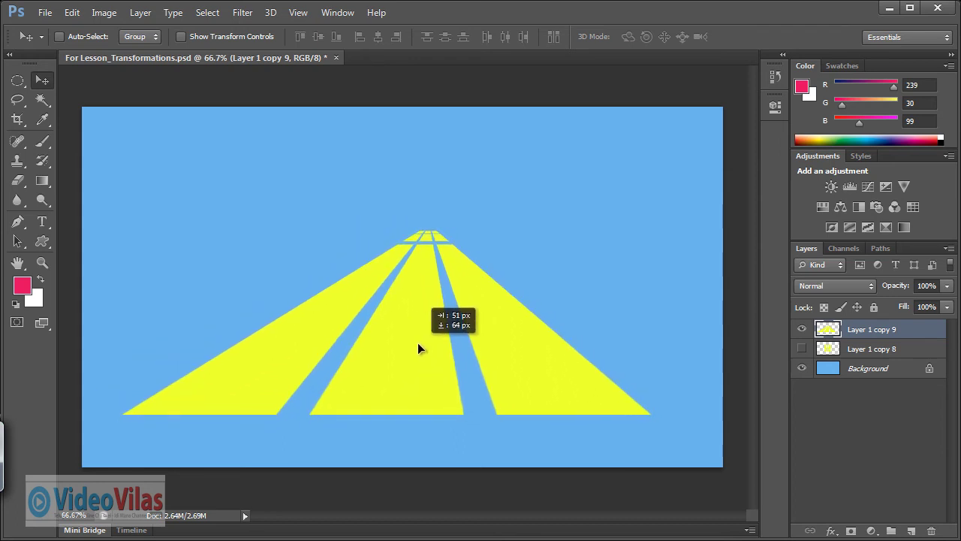
left_click_drag(426, 344, 417, 342)
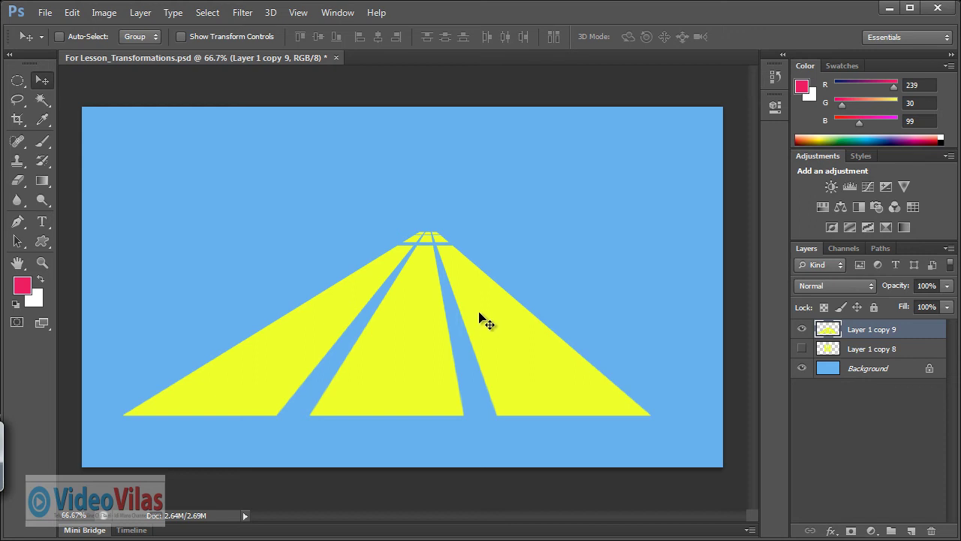
left_click_drag(493, 349, 467, 316)
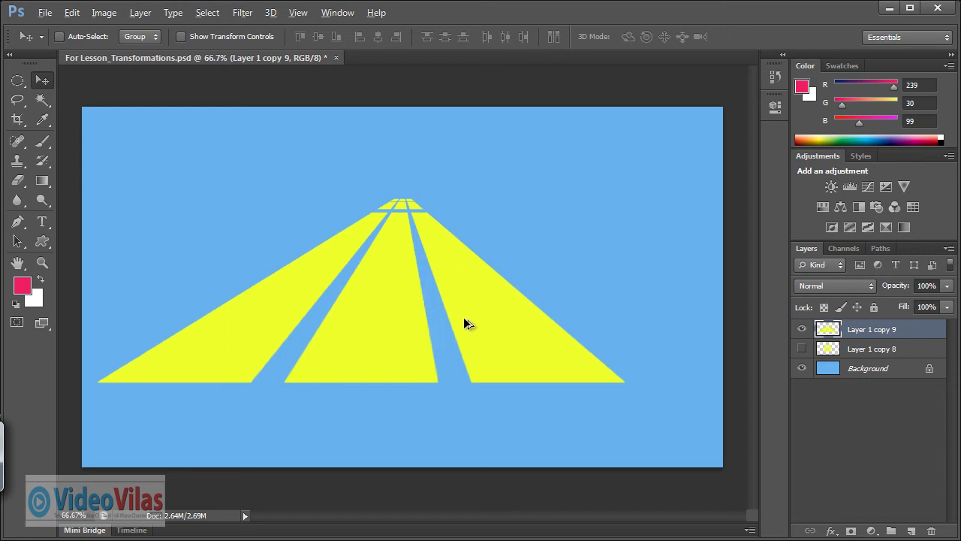
Step: Revert the road to the flat yellow grid and begin a Warp transform on it
key("ctrl+alt+z")
key("ctrl+alt+z")
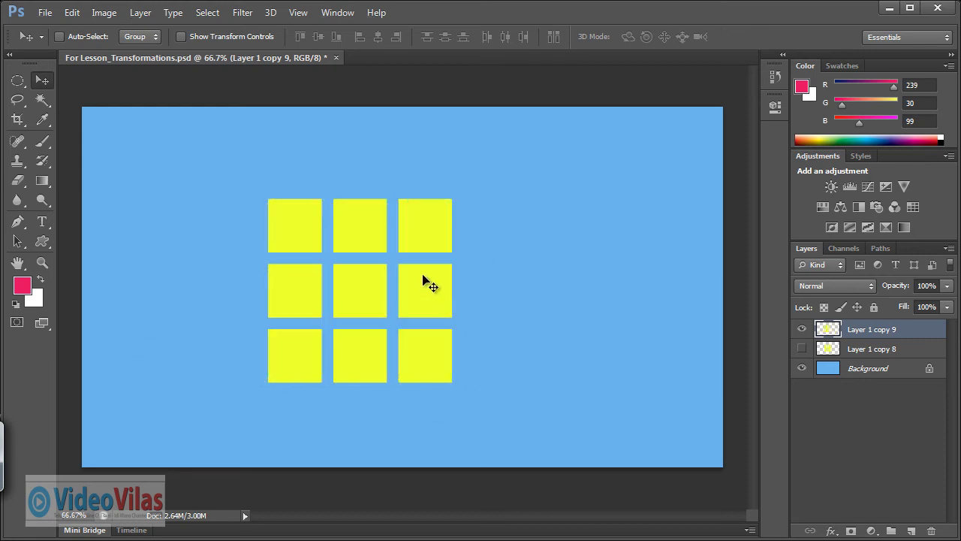
key("ctrl+t")
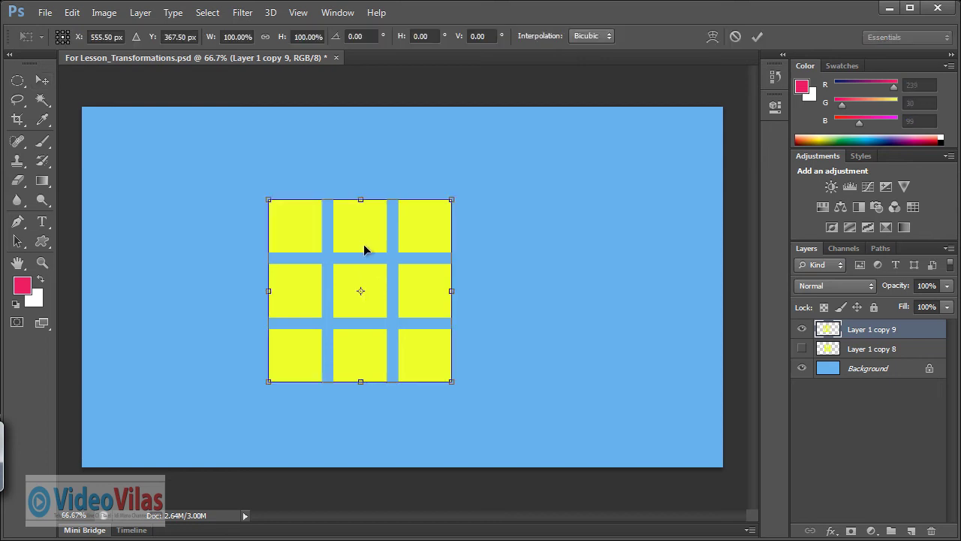
right_click(368, 250)
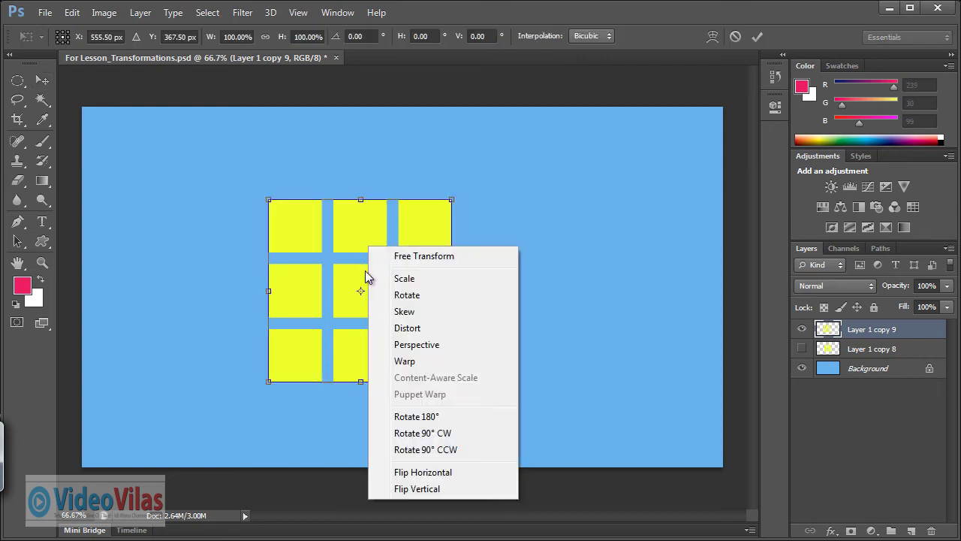
left_click(409, 364)
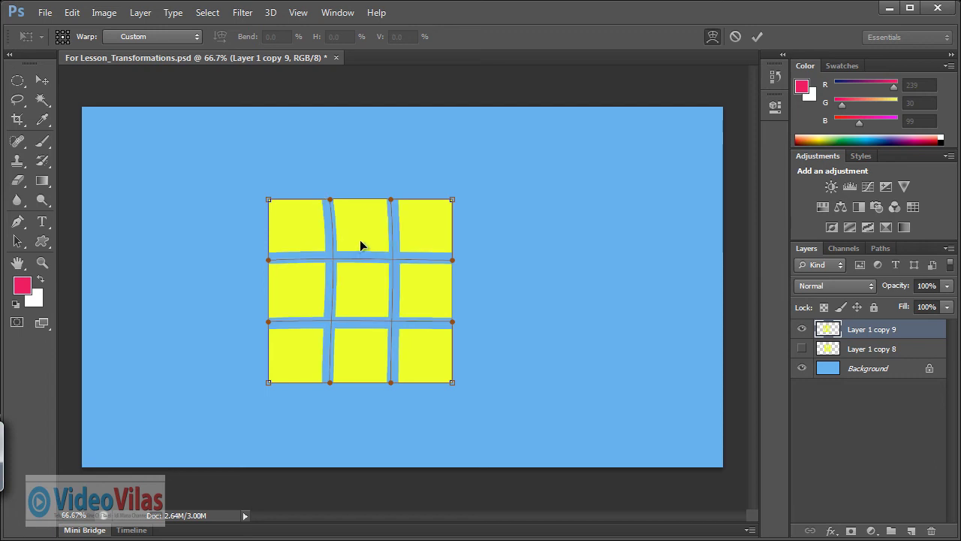
Step: Curve the grid's inner gaps and bend its top and right edges in and out
left_click_drag(362, 245, 403, 275)
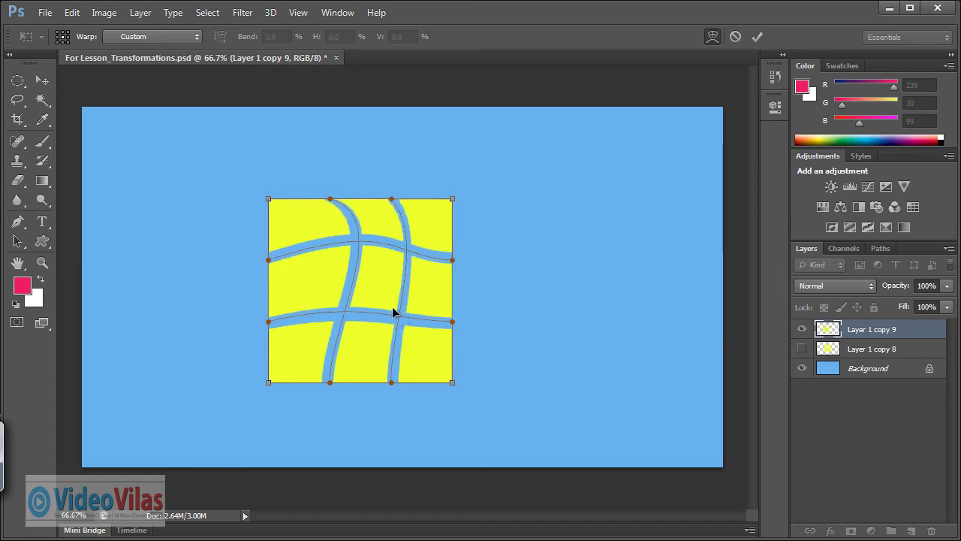
left_click_drag(392, 309, 380, 324)
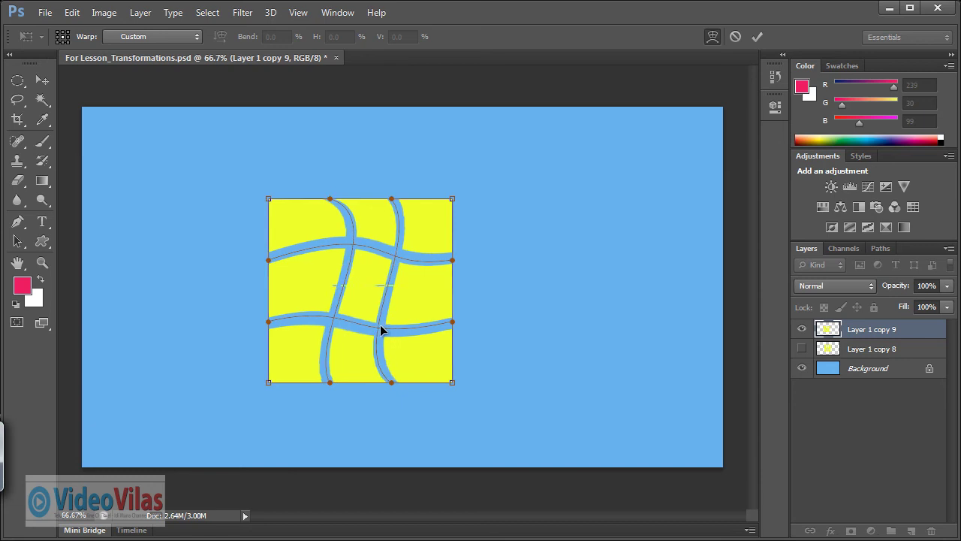
left_click_drag(331, 196, 321, 167)
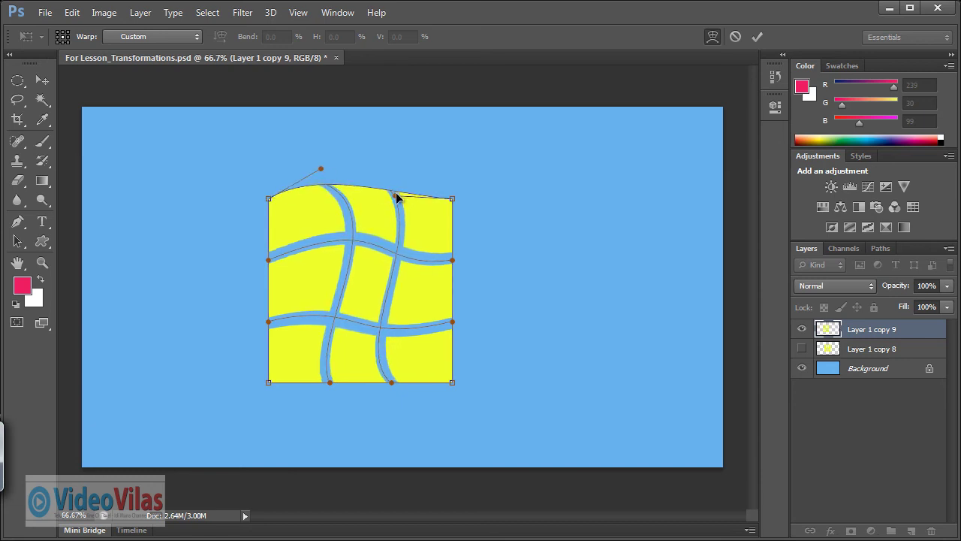
left_click_drag(392, 199, 388, 216)
left_click_drag(454, 261, 479, 257)
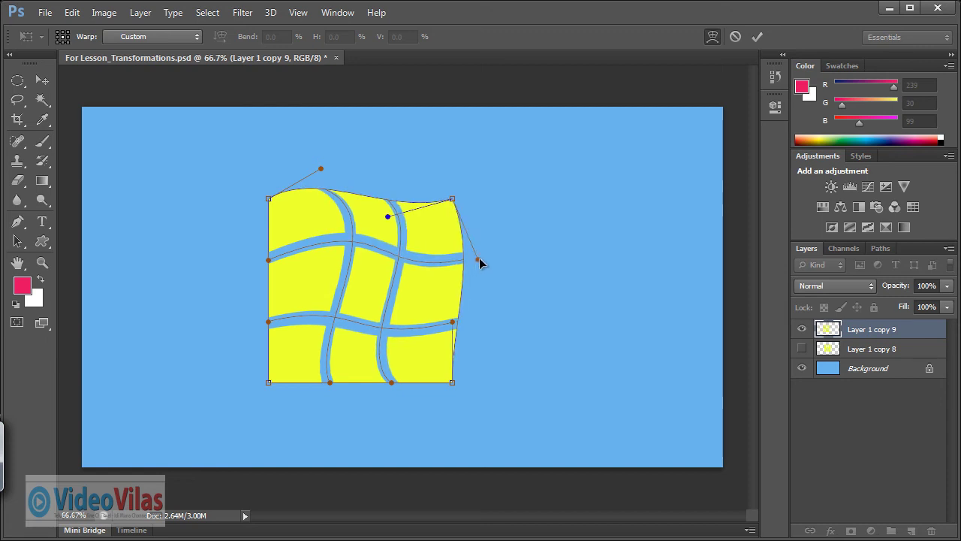
left_click_drag(451, 328, 427, 319)
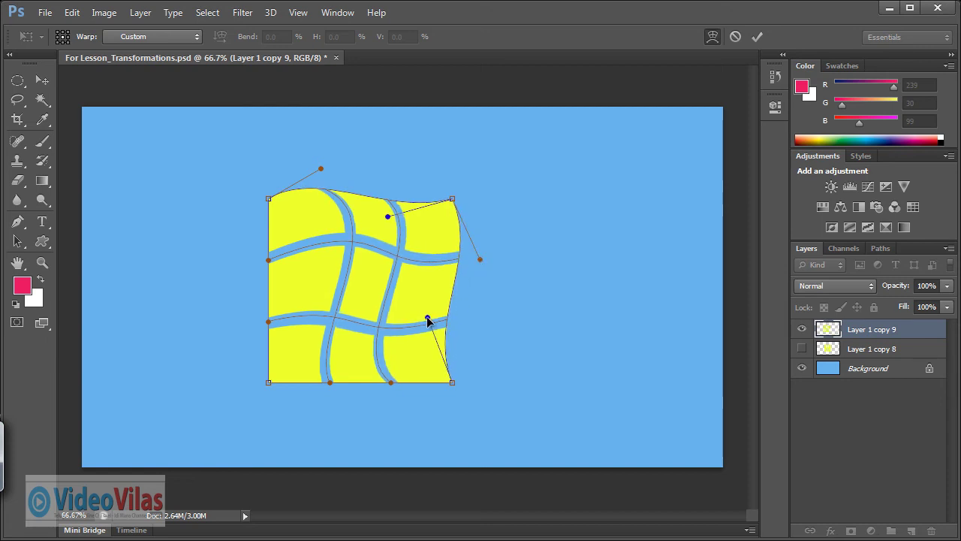
Step: Bend the bottom and left edges and fine-tune the inner warped lines
left_click_drag(330, 382, 314, 349)
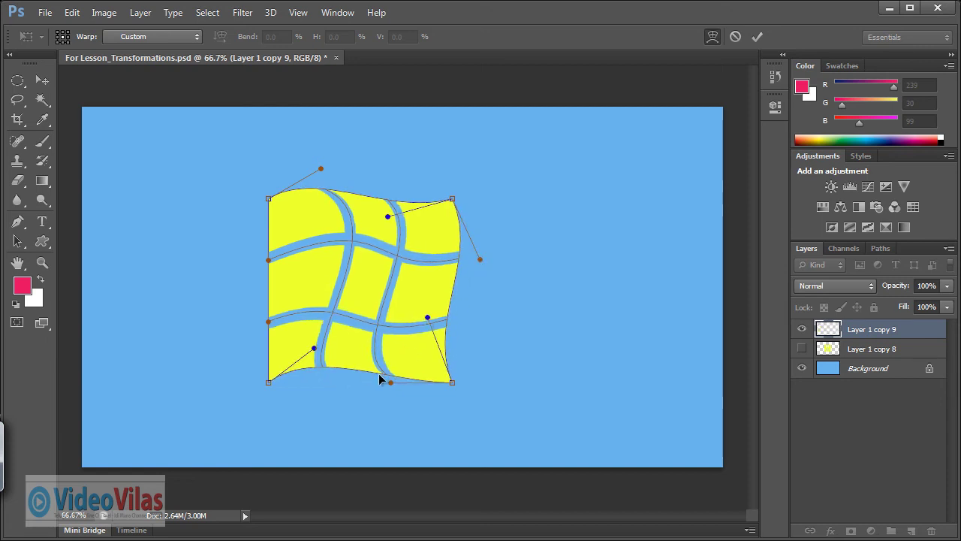
left_click_drag(390, 382, 371, 404)
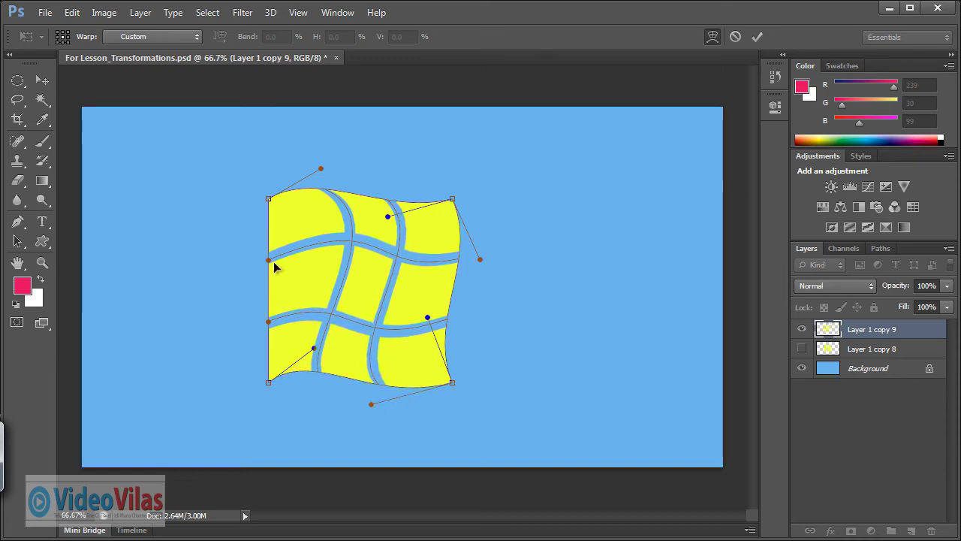
left_click_drag(269, 260, 310, 239)
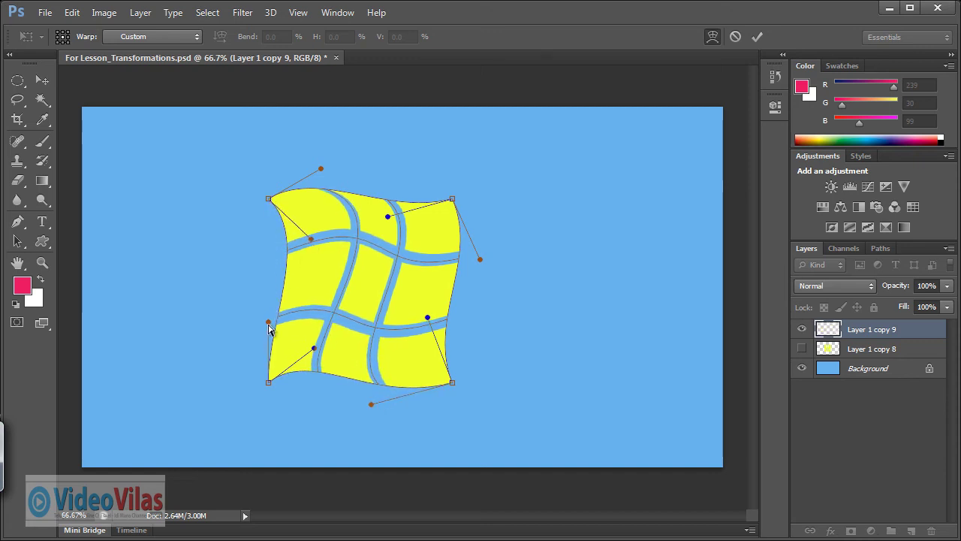
left_click_drag(268, 321, 224, 321)
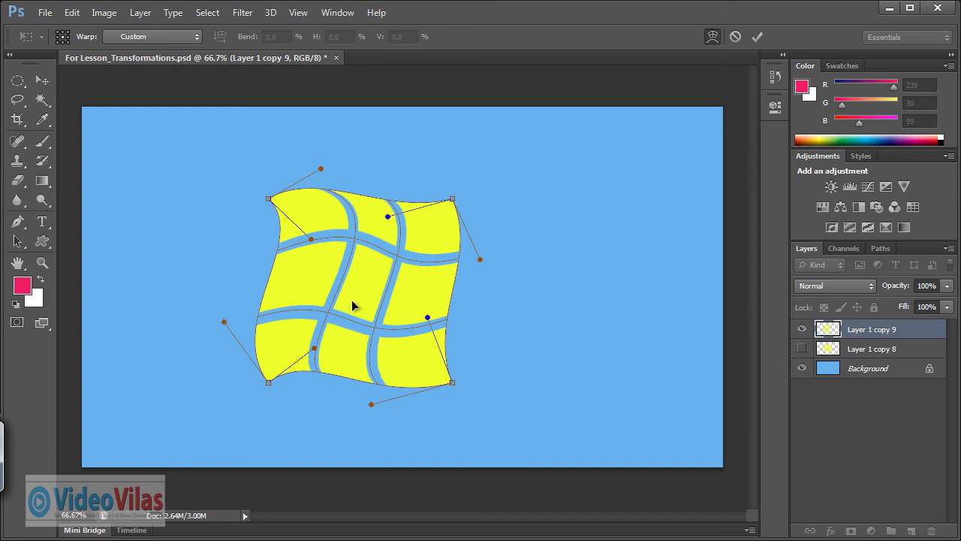
left_click_drag(352, 246, 334, 253)
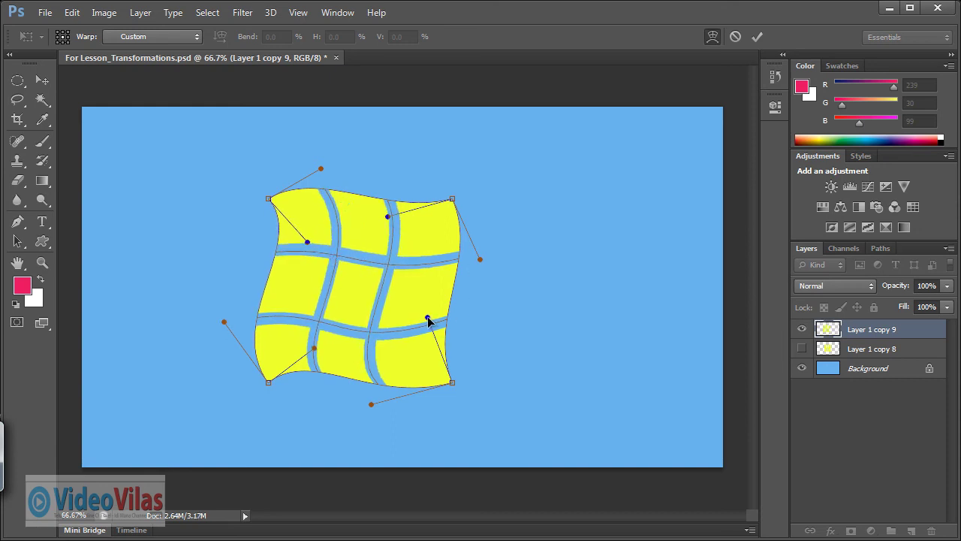
left_click_drag(428, 319, 427, 315)
left_click_drag(388, 263, 387, 264)
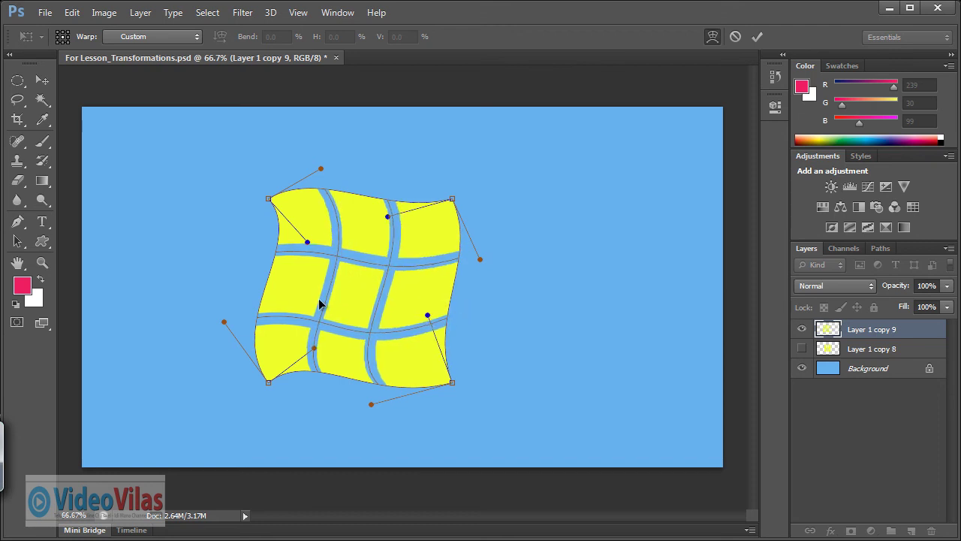
Step: Commit the warp, then use Perspective to narrow its top, widen its bottom, and shift it down-right
key("Return")
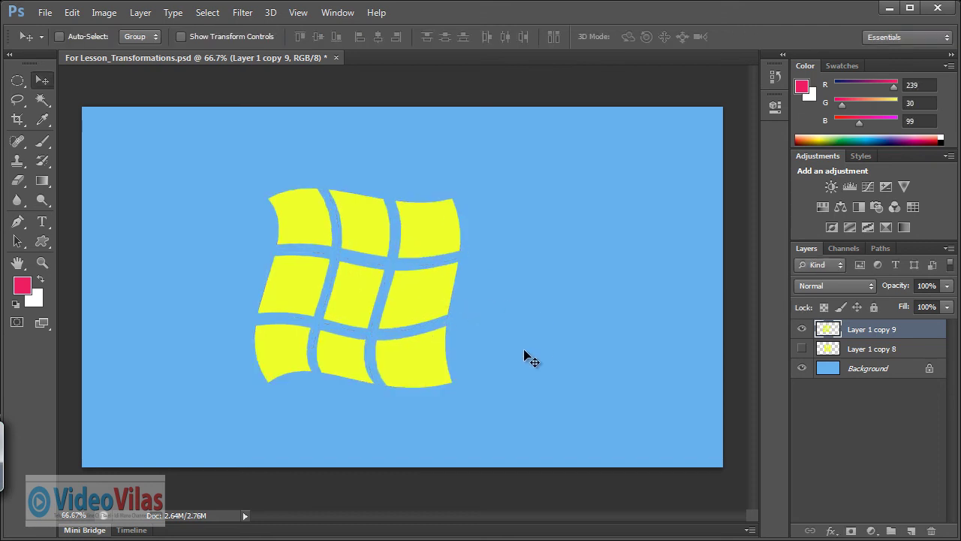
key("ctrl+t")
right_click(373, 278)
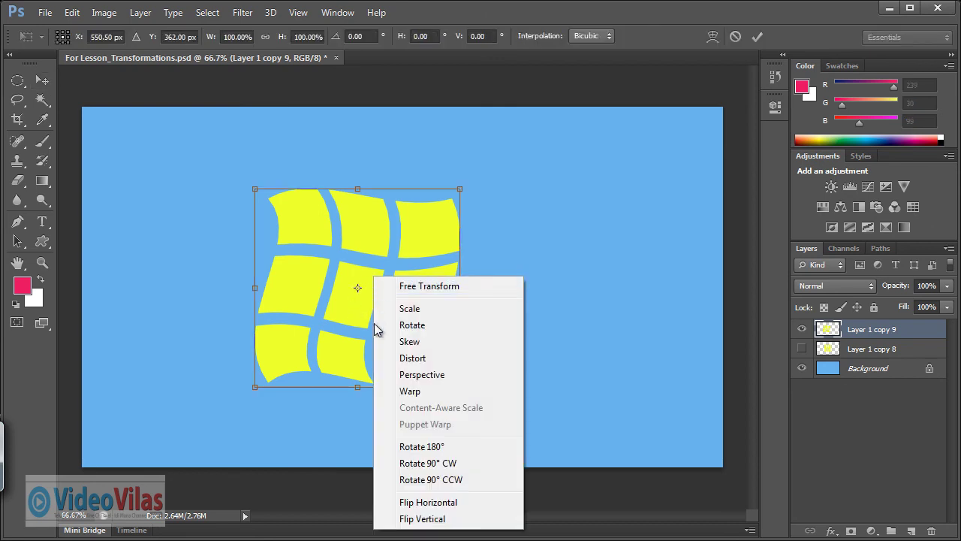
left_click(422, 374)
left_click_drag(459, 190, 390, 227)
left_click_drag(462, 392, 514, 387)
left_click_drag(378, 233, 423, 250)
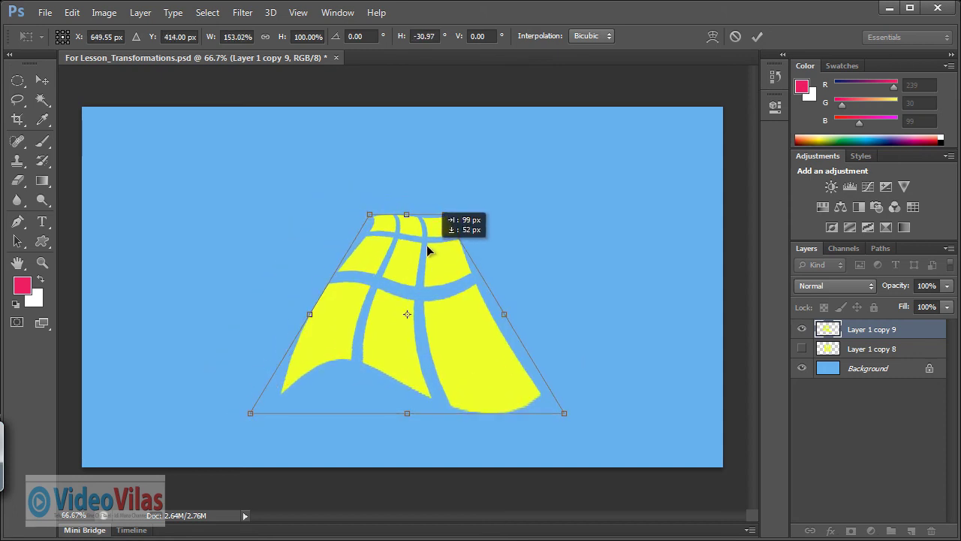
key("Return")
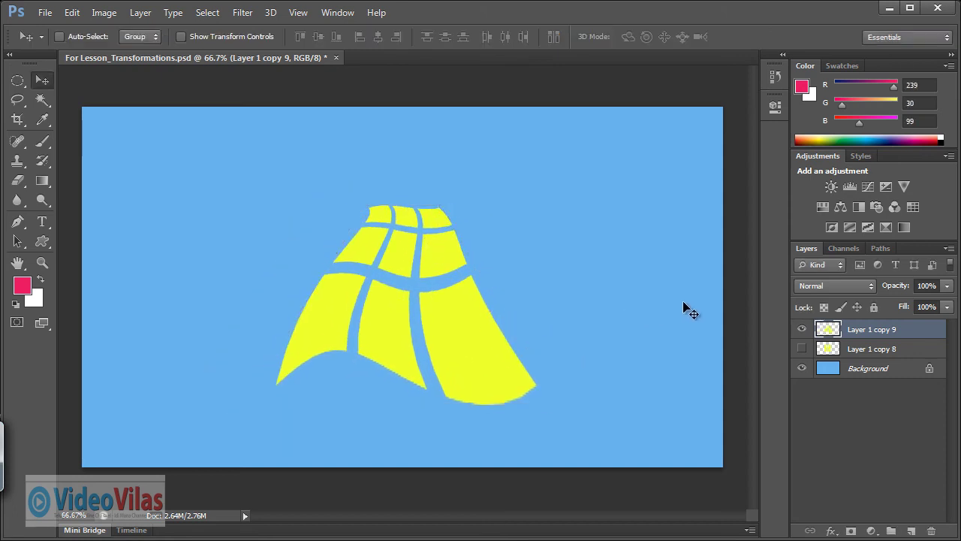
Step: Show Layer 1 copy 8 and move the flat grid to the left side
left_click(802, 348)
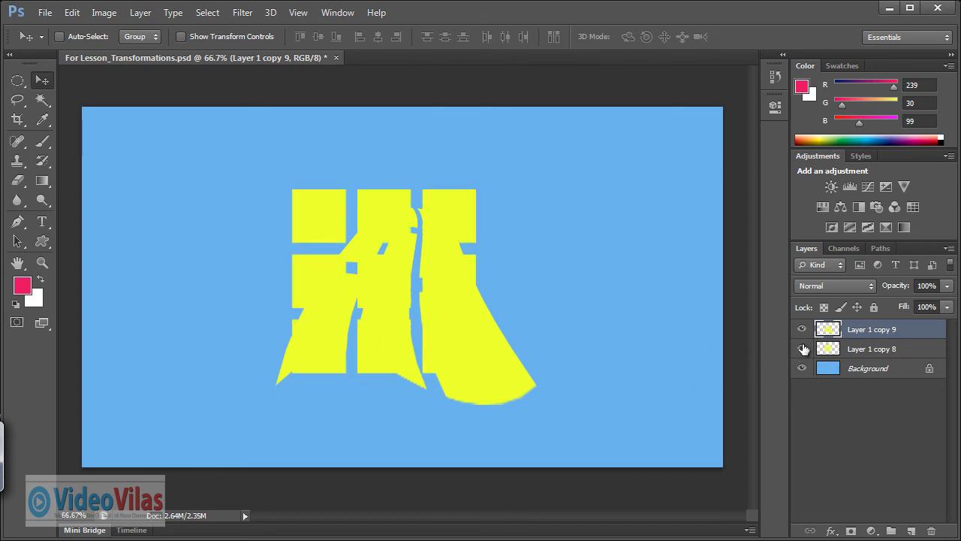
left_click(844, 348)
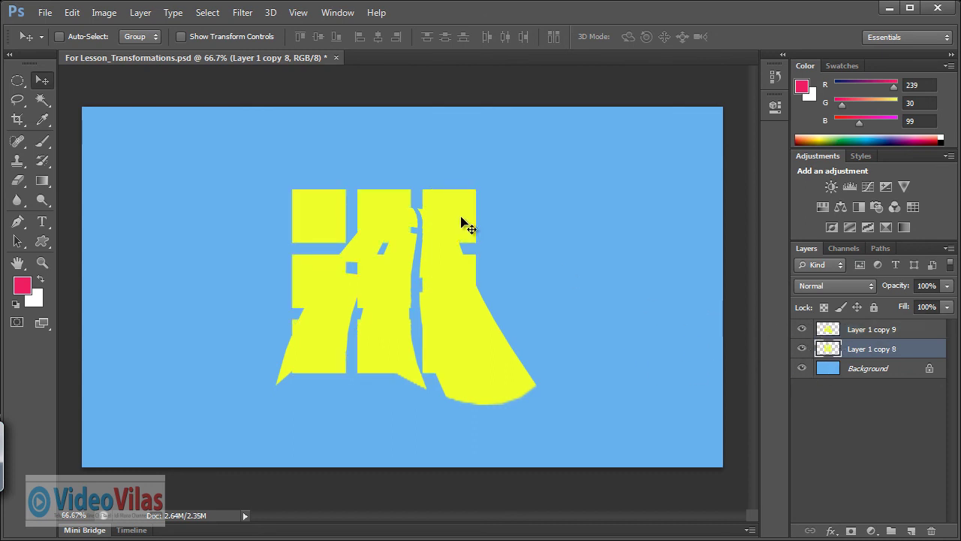
mouse_move(466, 221)
left_mouse_down()
mouse_move(343, 197)
mouse_move(260, 207)
left_mouse_up()
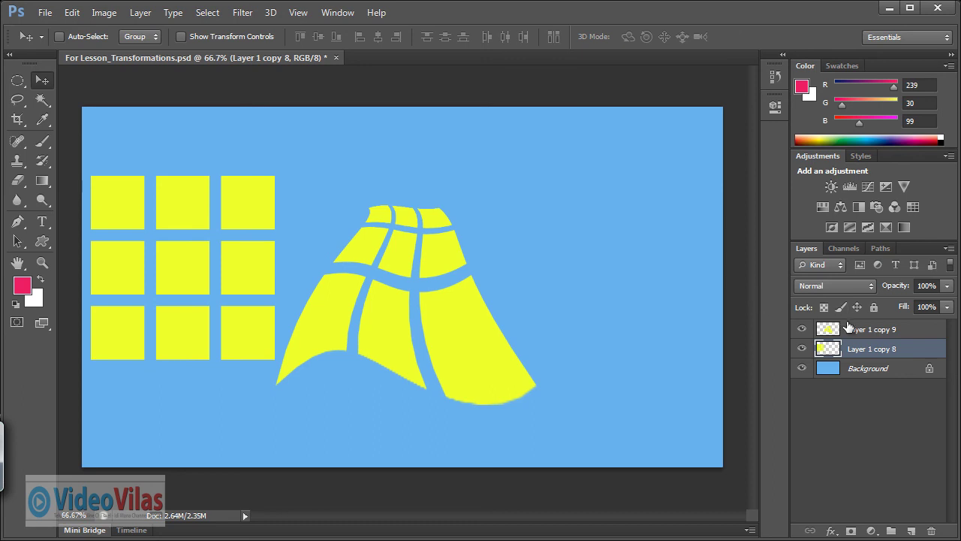
Step: Select Layer 1 copy 9 and position the road-like copy to the right of the flat grid
left_click(847, 328)
mouse_move(449, 259)
left_mouse_down()
mouse_move(509, 238)
mouse_move(500, 229)
left_mouse_up()
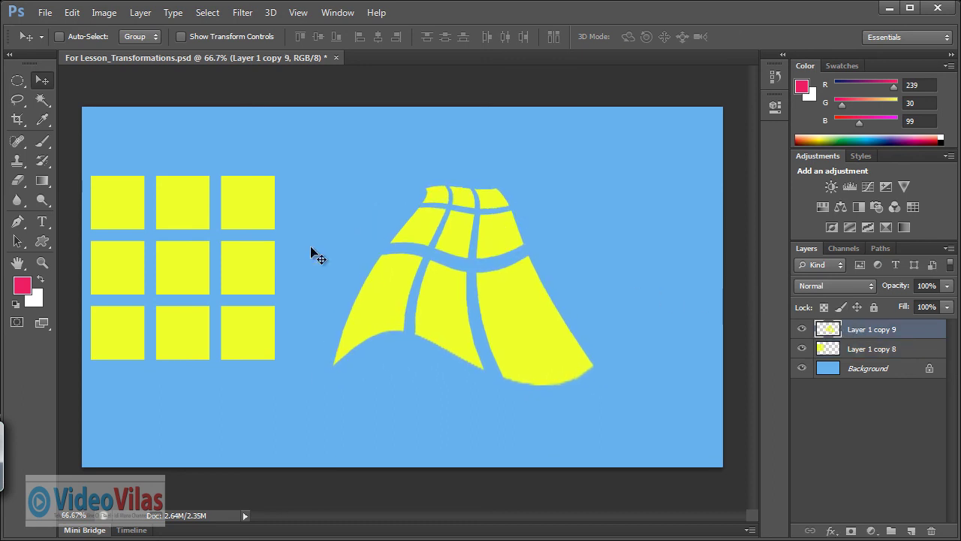
left_click_drag(253, 220, 281, 236)
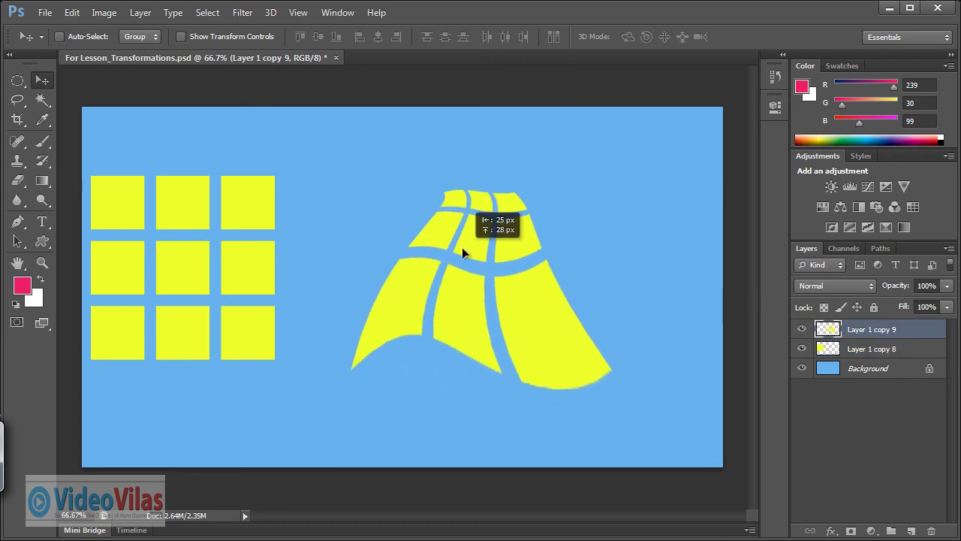
left_click_drag(482, 260, 462, 247)
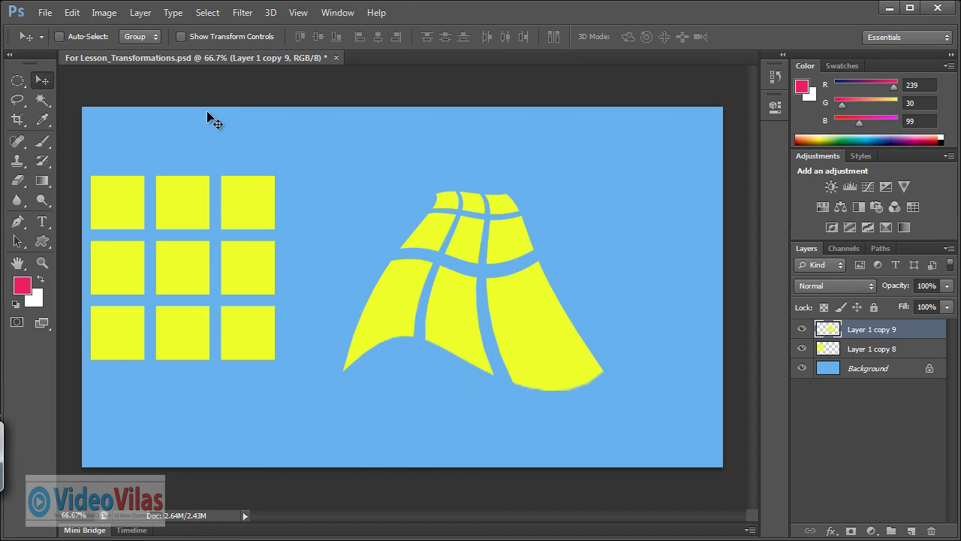
left_click(71, 15)
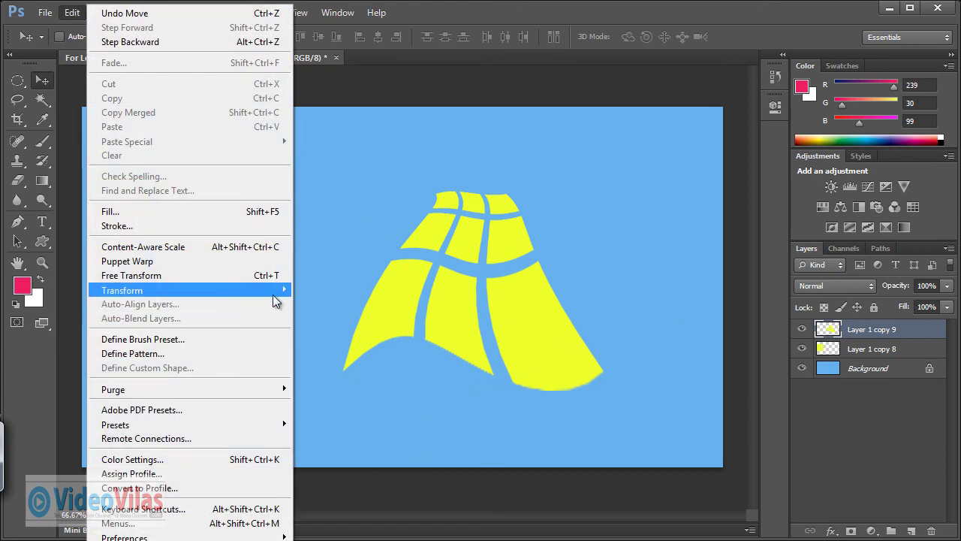
mouse_move(123, 290)
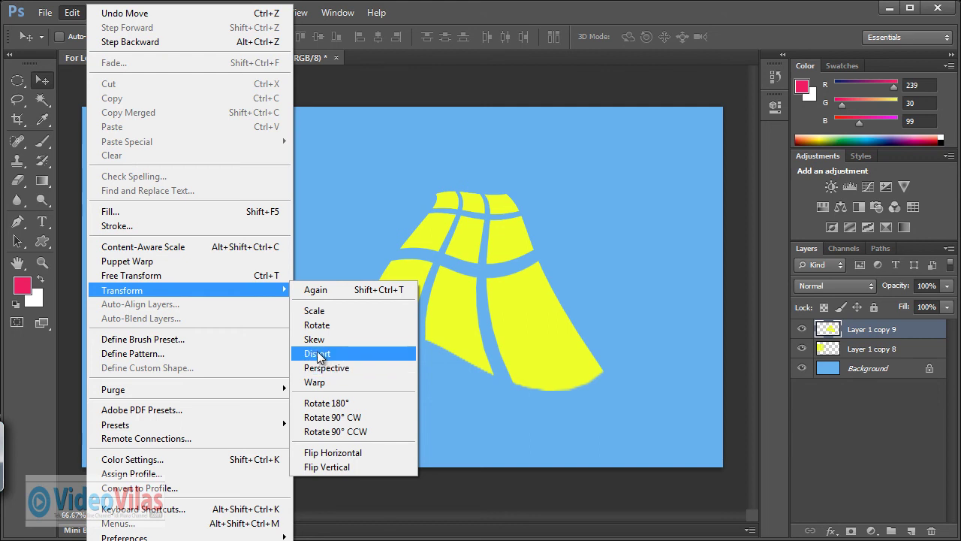
left_click(408, 64)
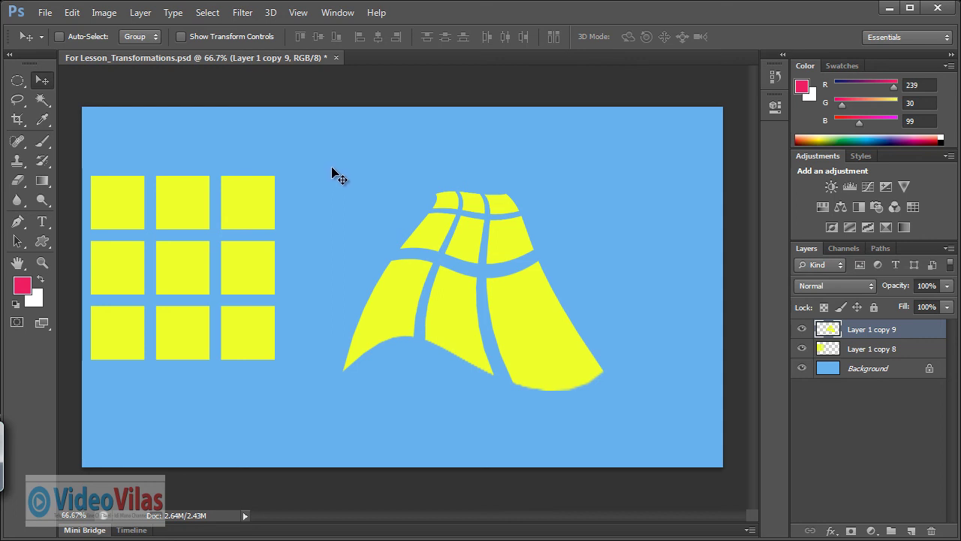
left_click(75, 13)
mouse_move(187, 290)
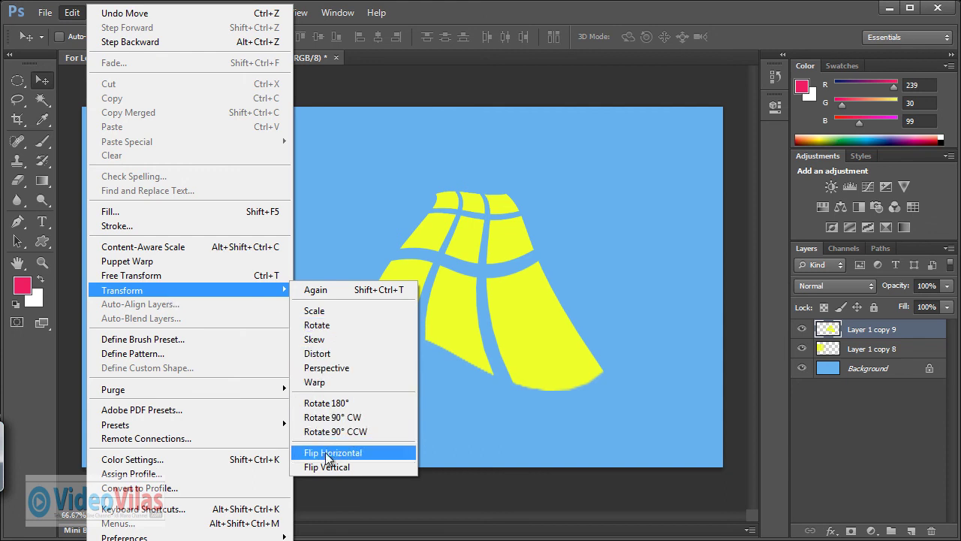
left_click(392, 58)
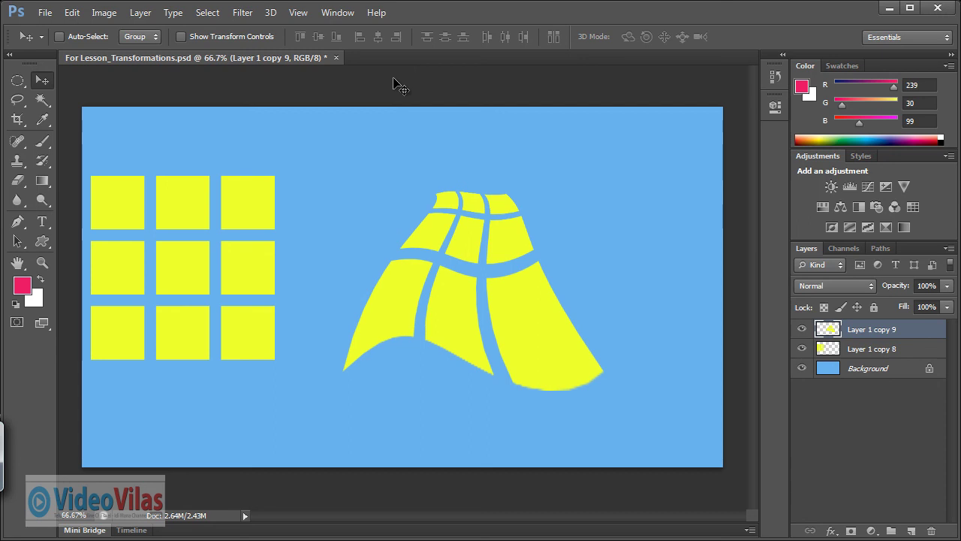